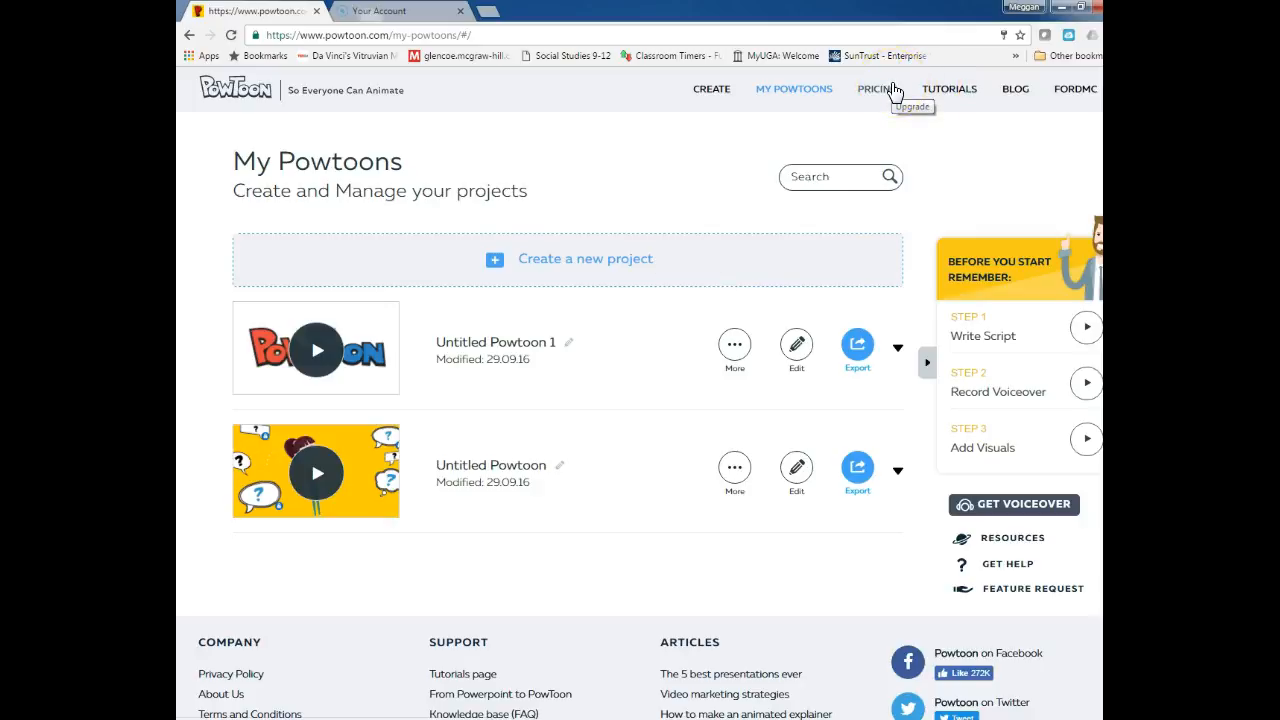
Start a new project from the Teacher Intro ready-made template and open it in Powtoon Studio
left_click(503, 272)
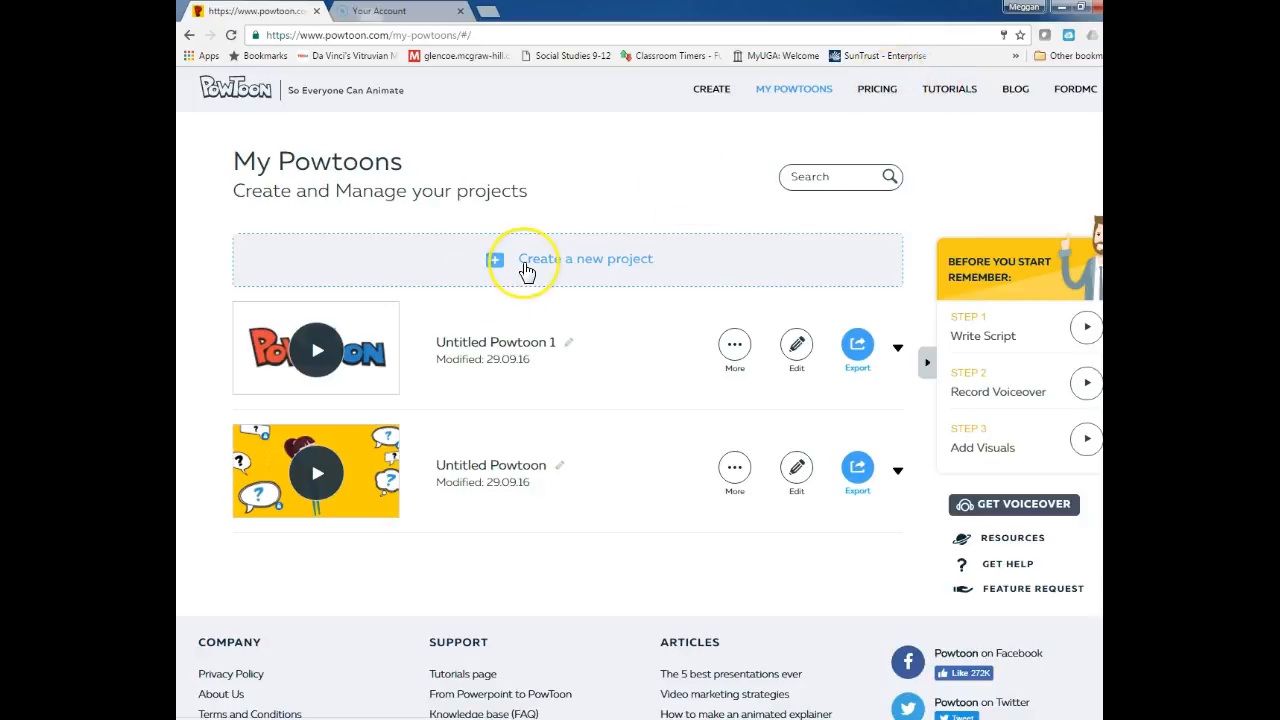
left_click(527, 270)
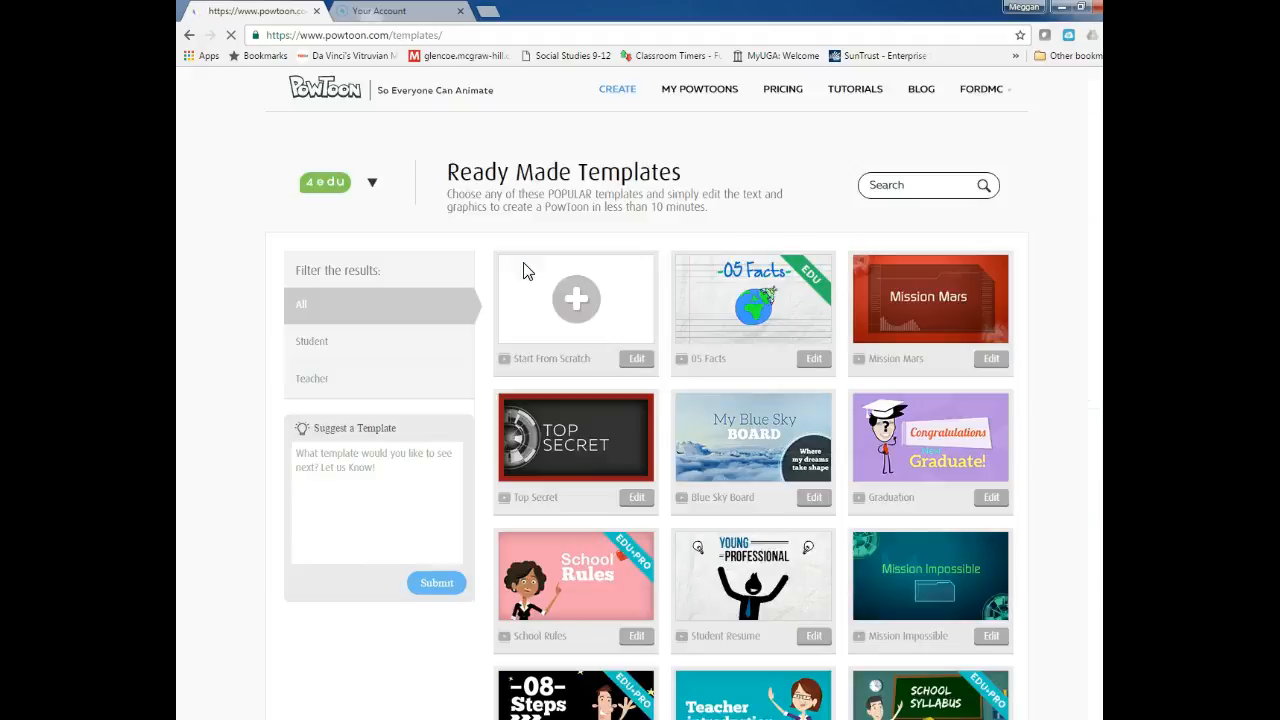
scroll(899, 344, "down", 3)
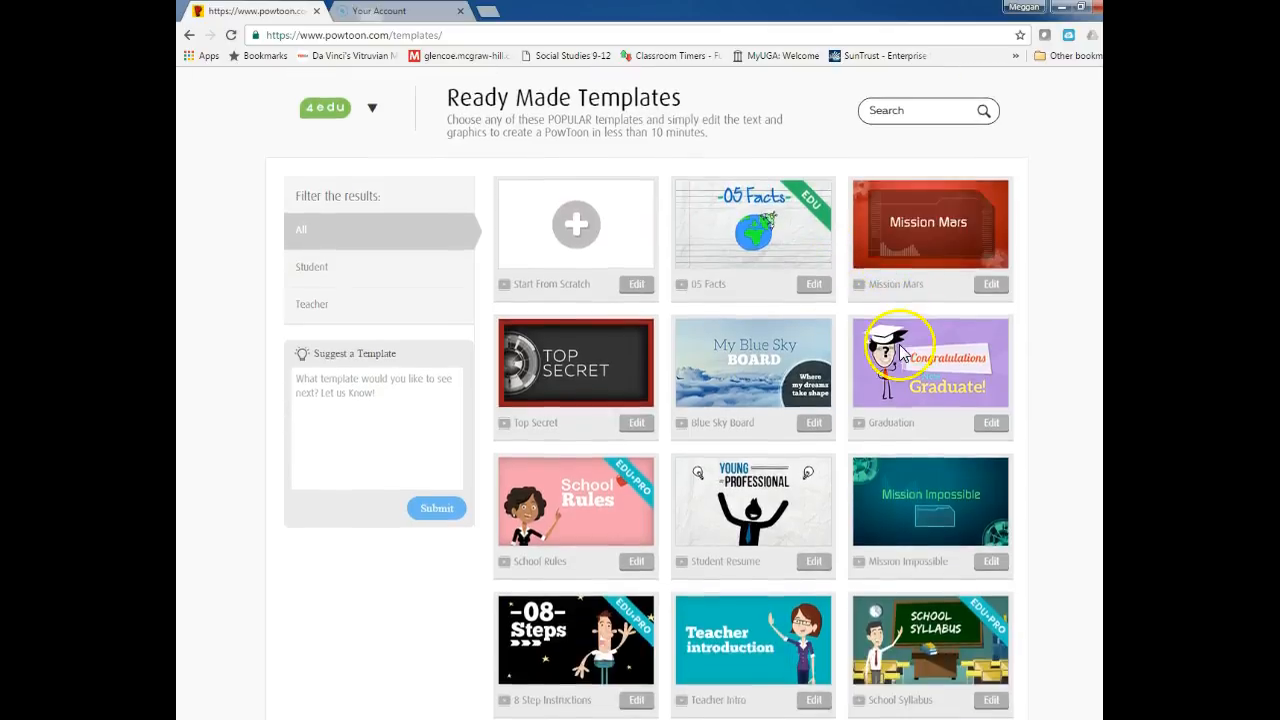
scroll(760, 450, "down", 1)
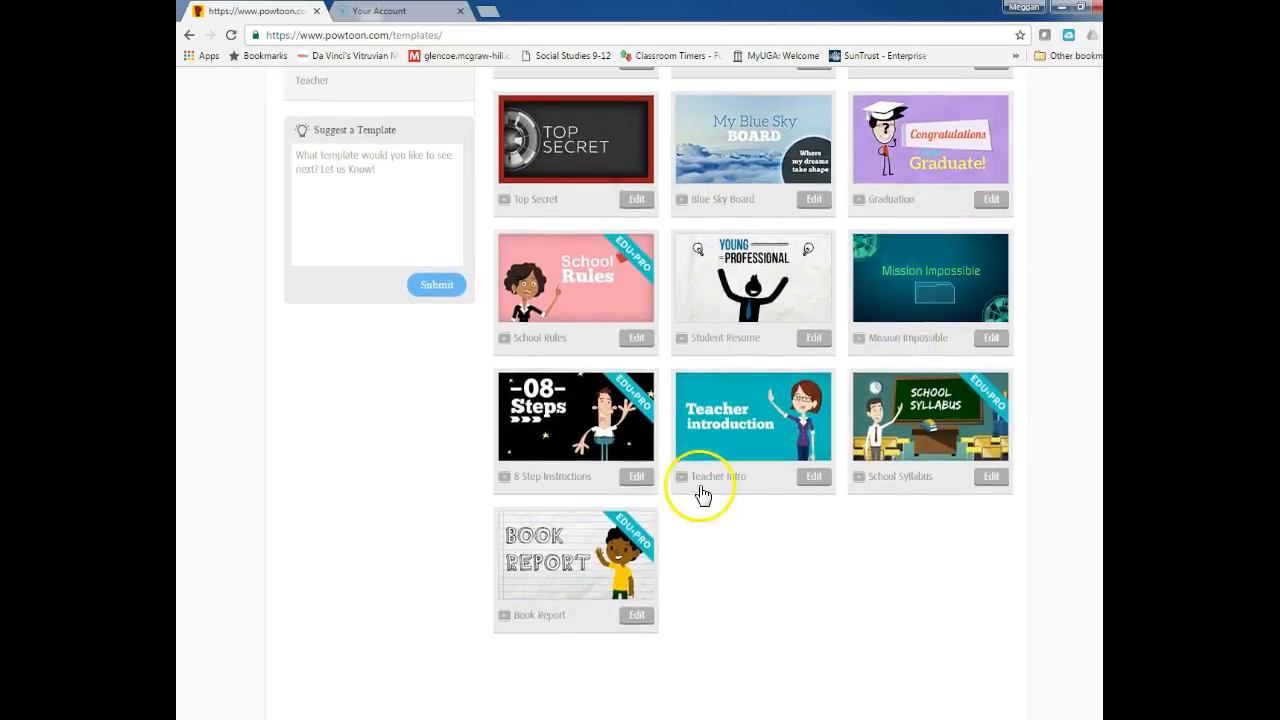
scroll(580, 410, "up", 3)
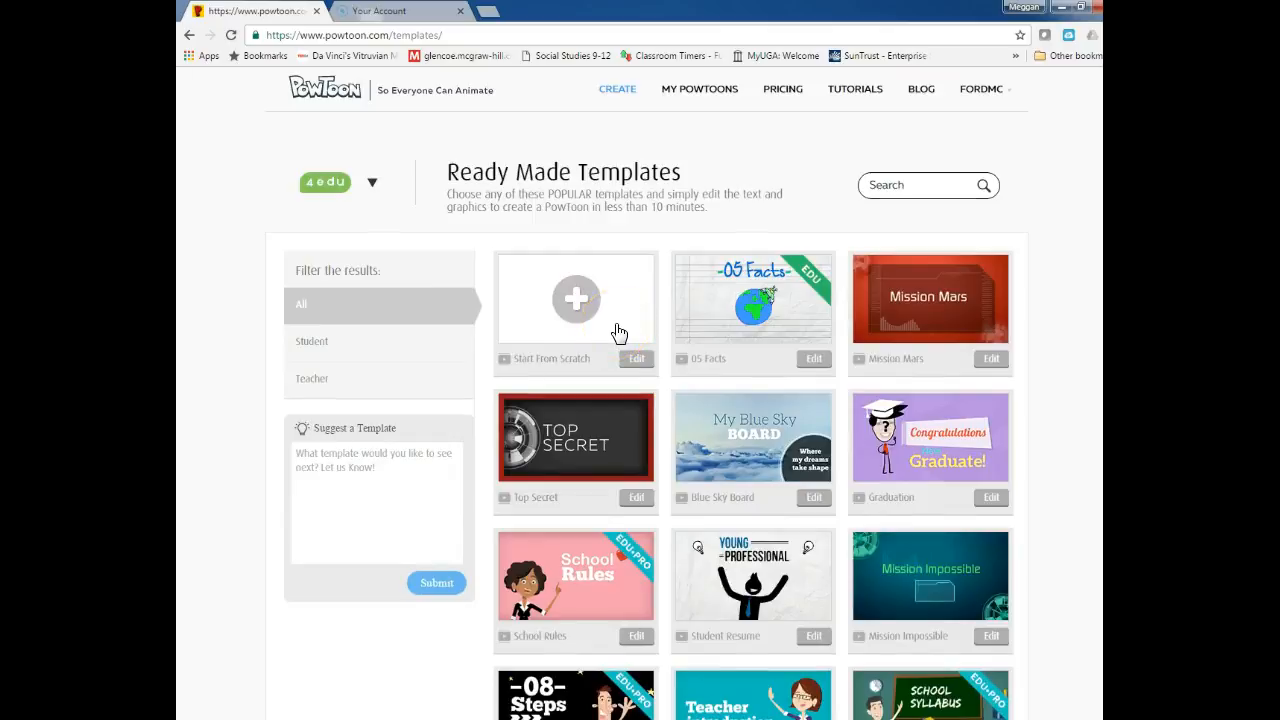
left_click(586, 436)
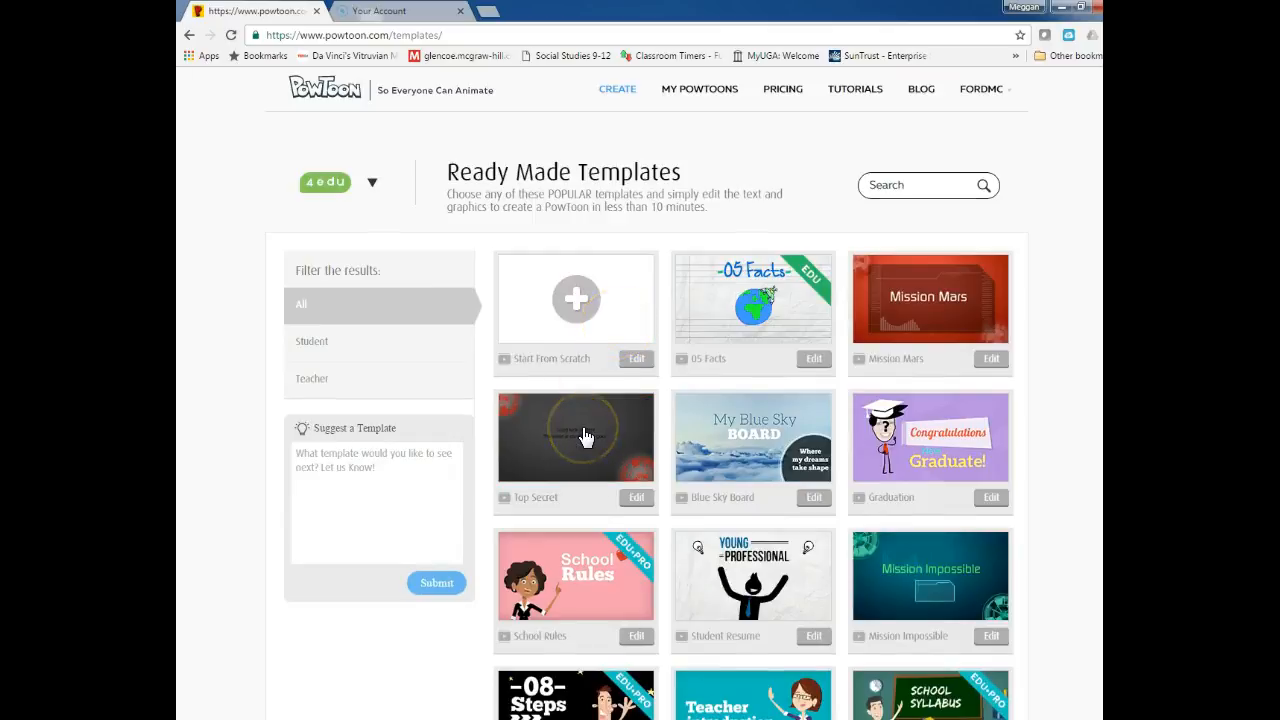
scroll(610, 432, "down", 3)
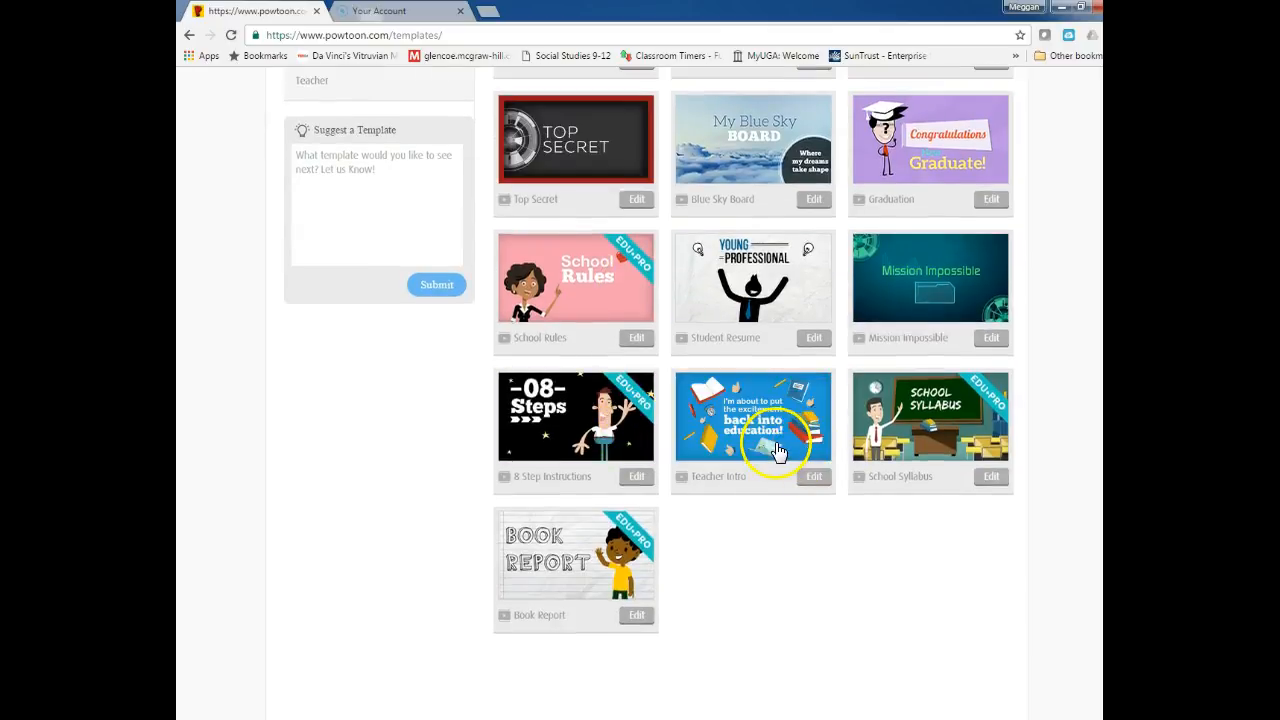
left_click(778, 450)
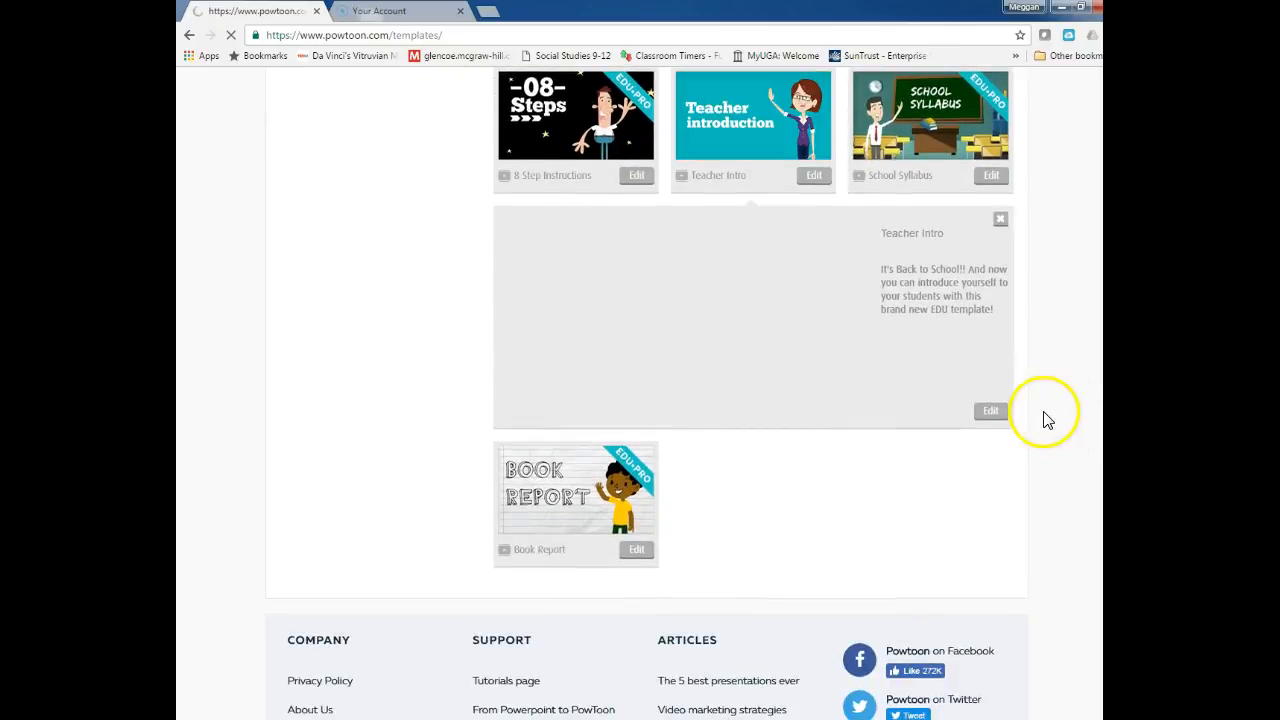
left_click(1001, 410)
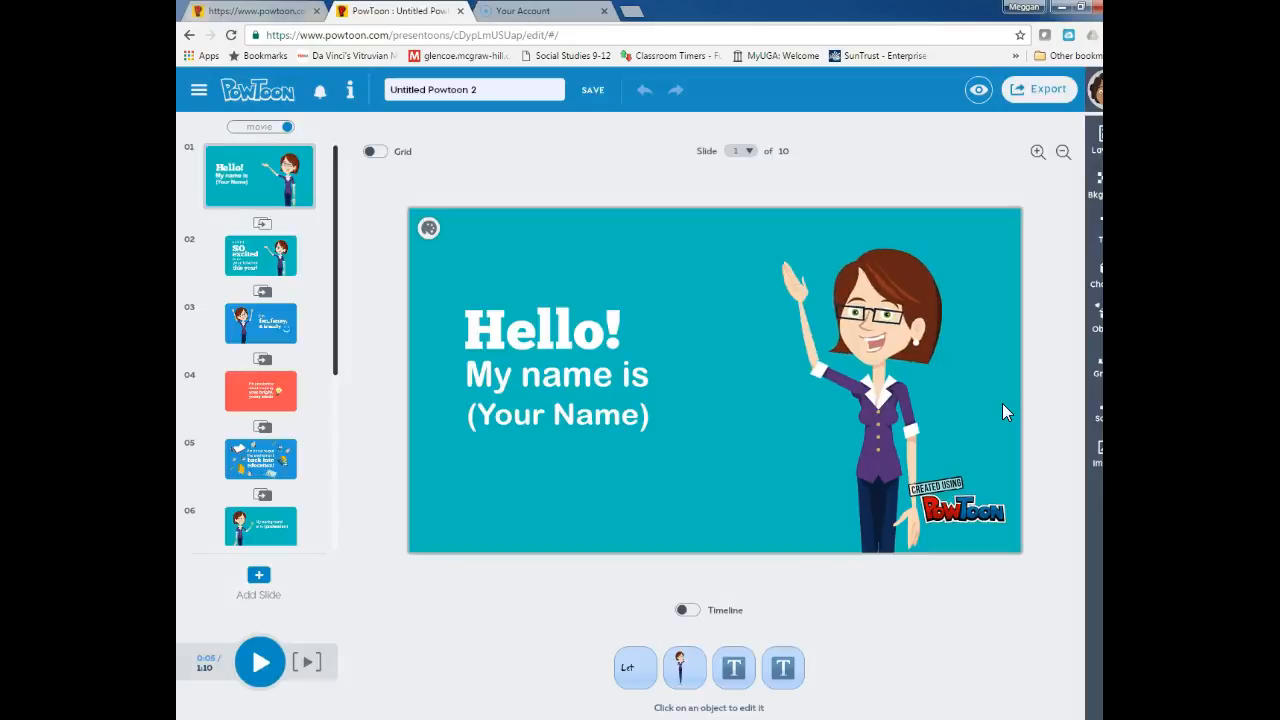
Replace the (Your Name) placeholder on slide 1 with the teacher's full name
left_click(617, 380)
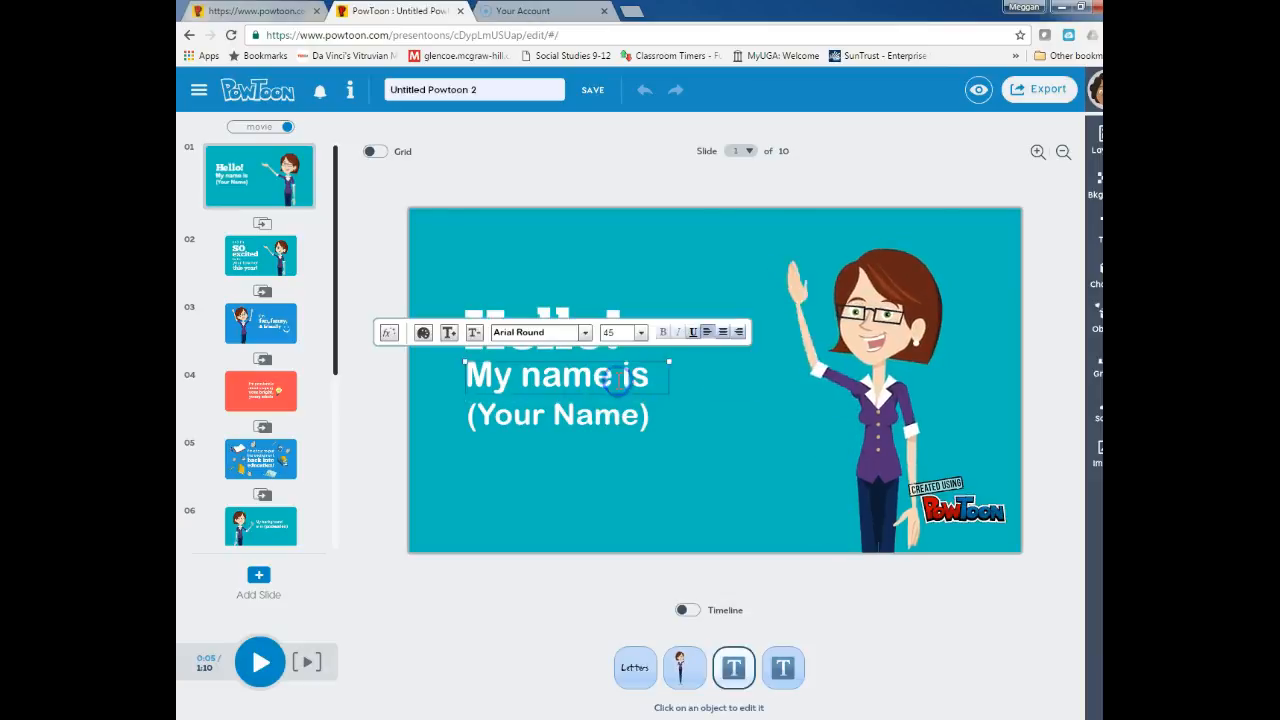
double_click(617, 380)
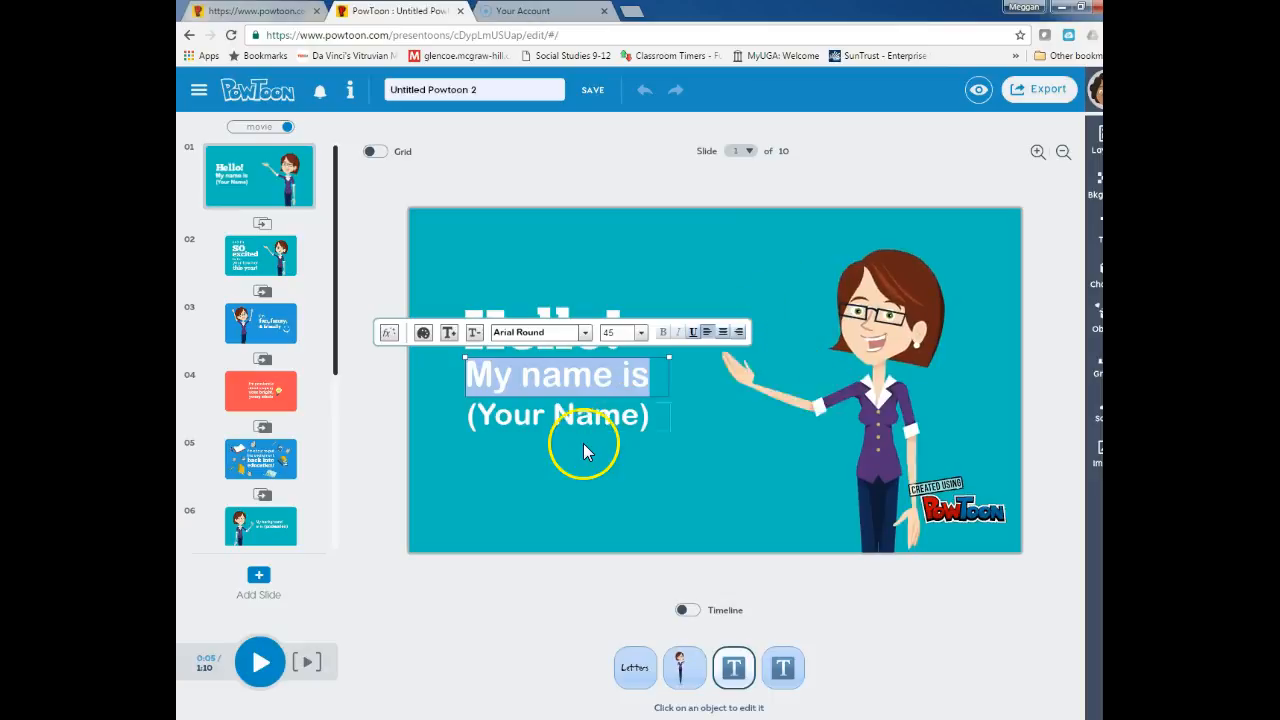
left_click(589, 413)
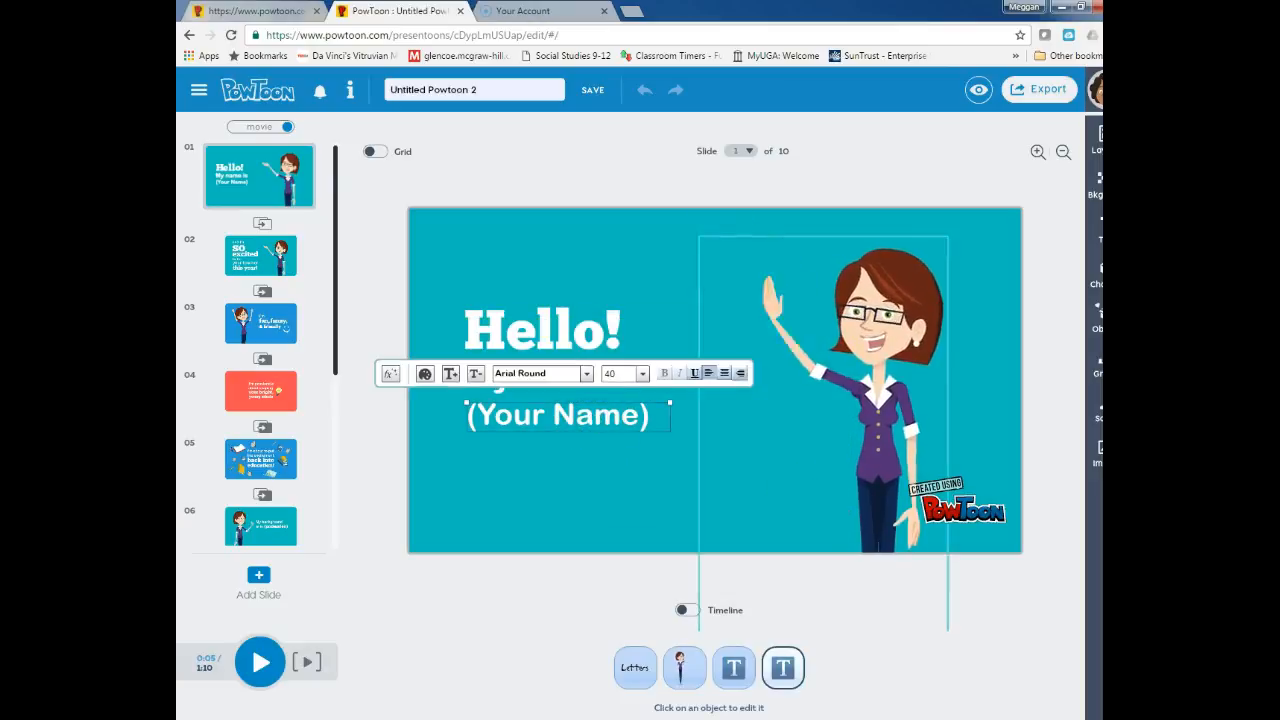
double_click(660, 415)
key("BackSpace")
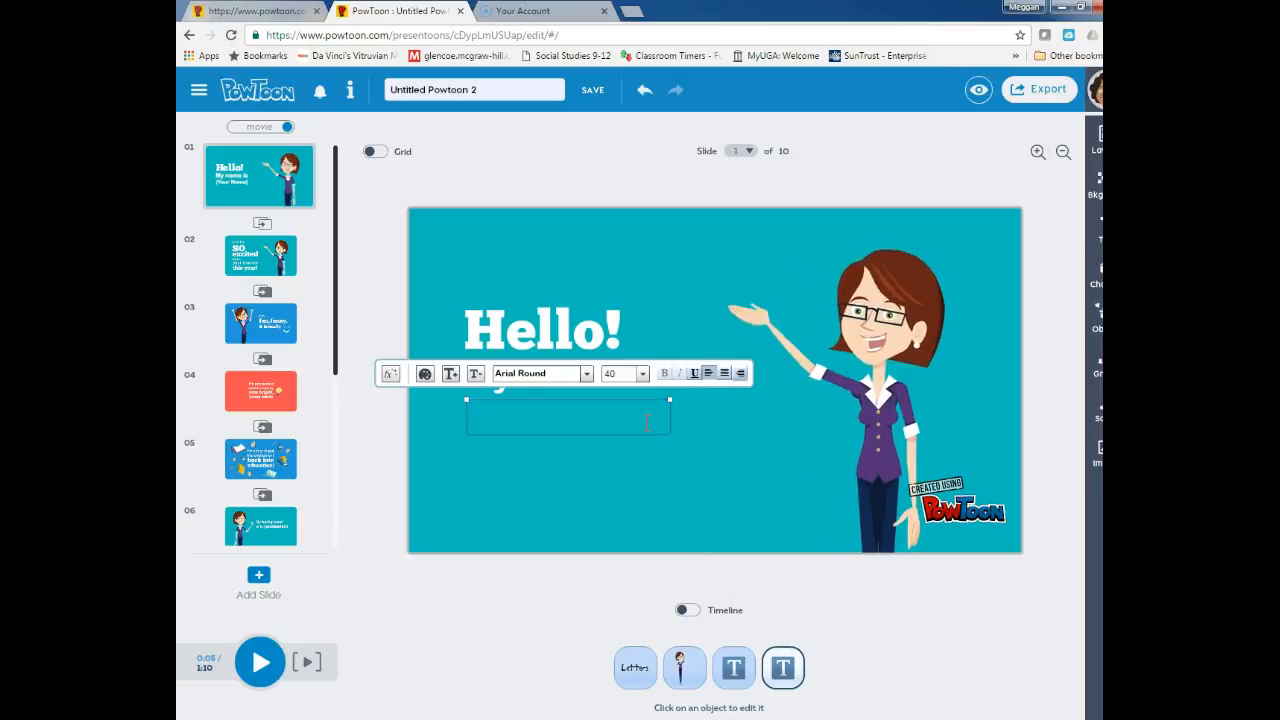
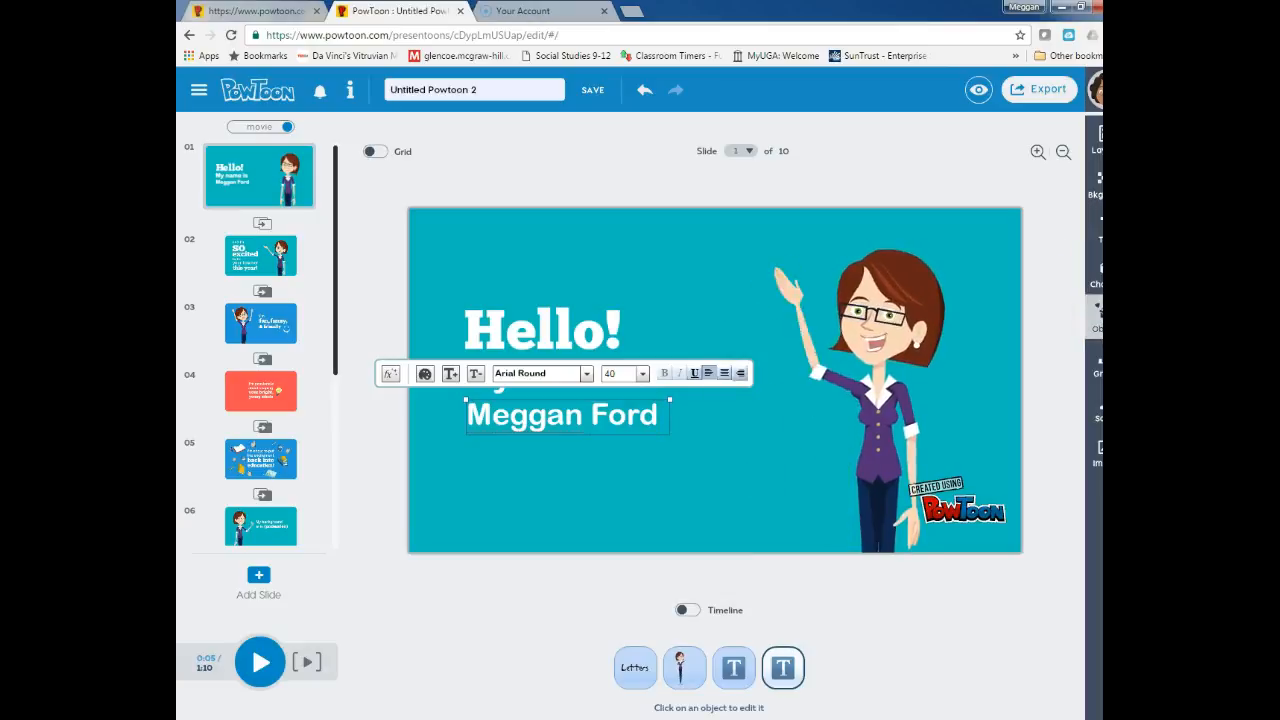
Switch on the timeline
left_click(1077, 357)
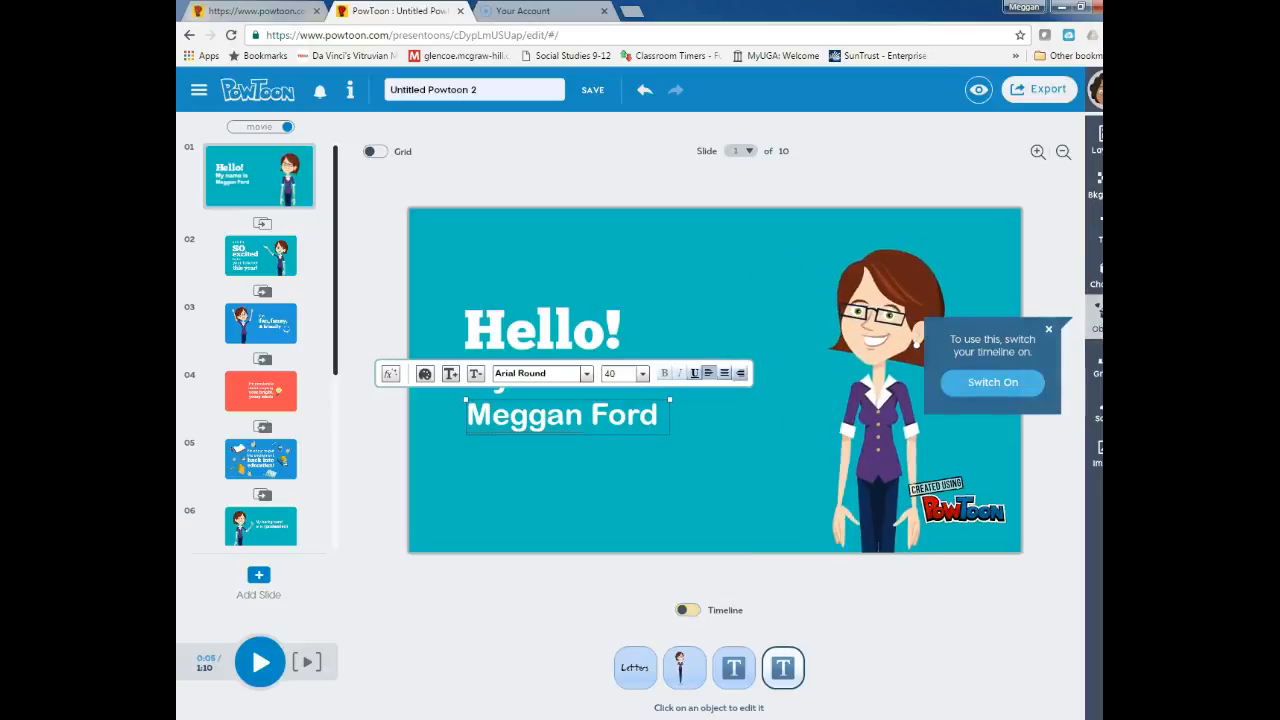
left_click(1025, 388)
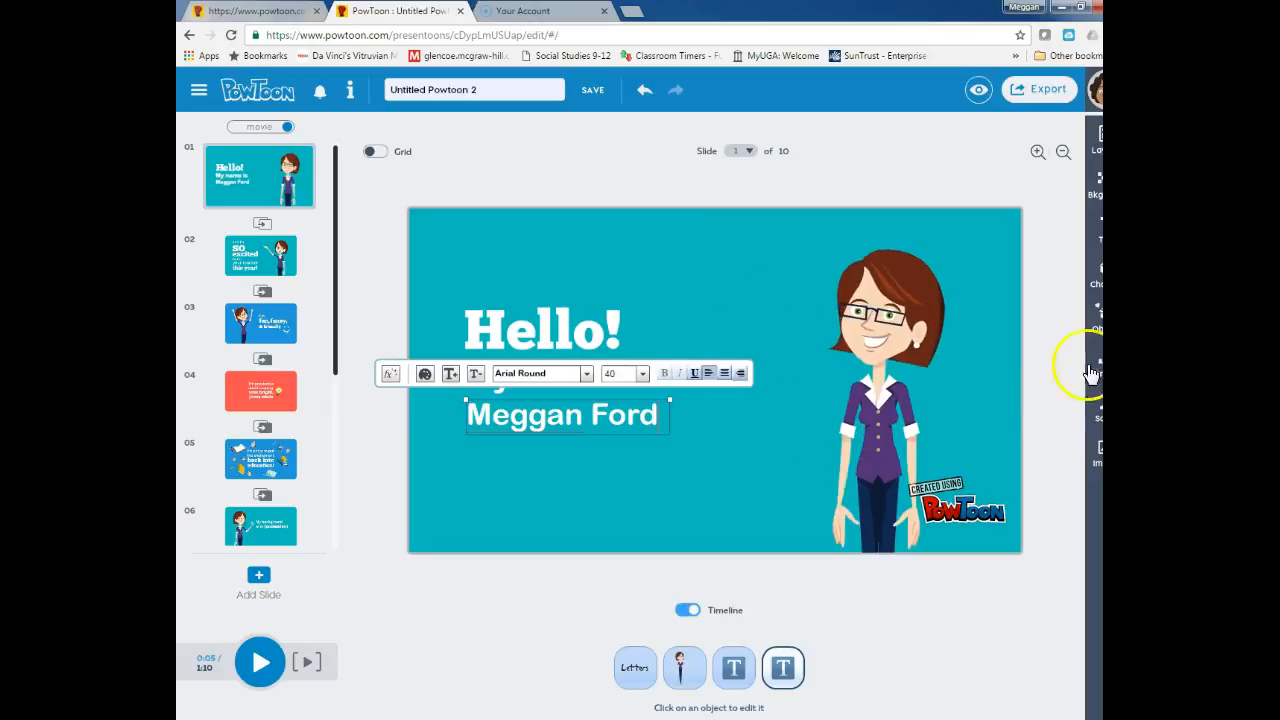
left_click(1090, 373)
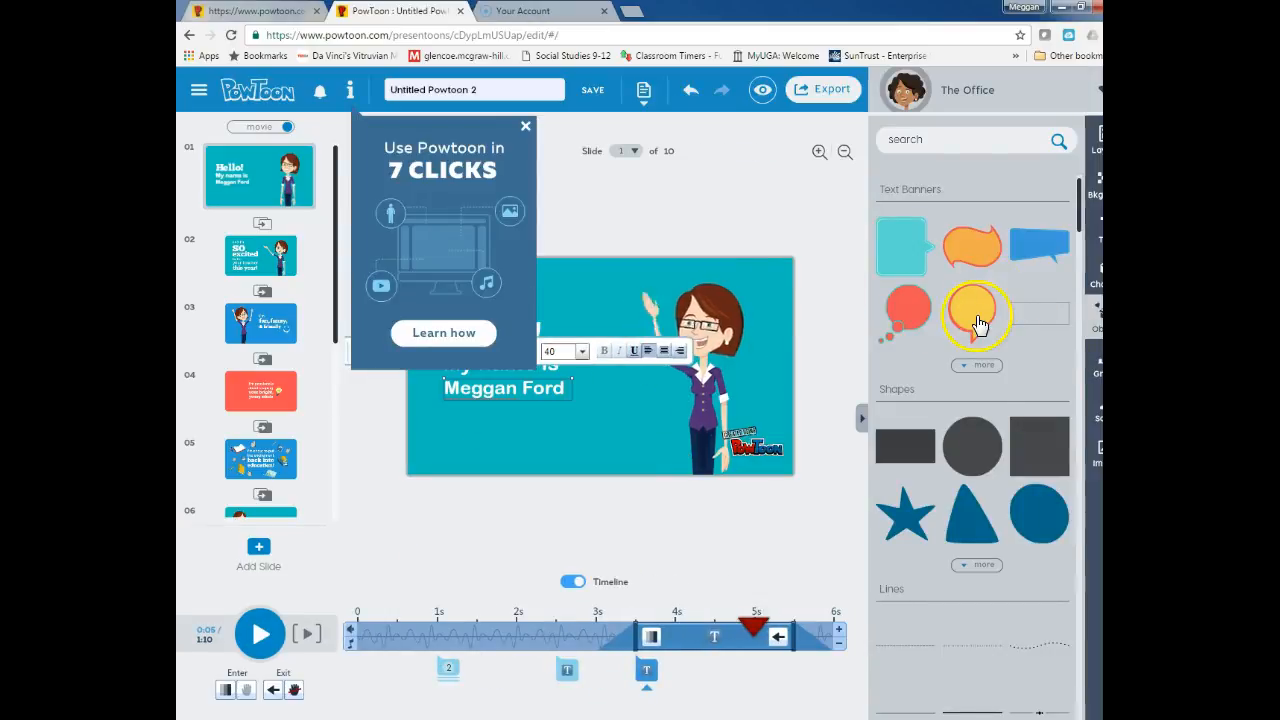
Place a star shape beside the teacher's raised hand and colour it white
left_click_drag(890, 516, 620, 300)
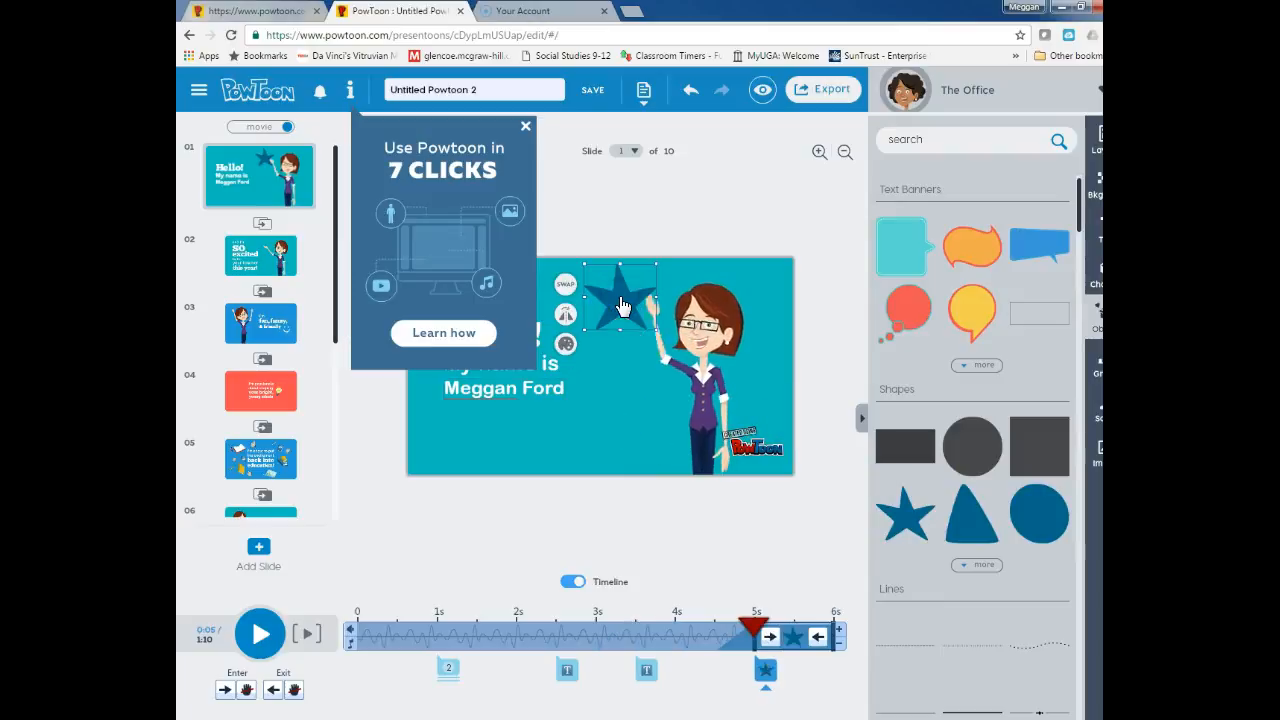
left_click(565, 345)
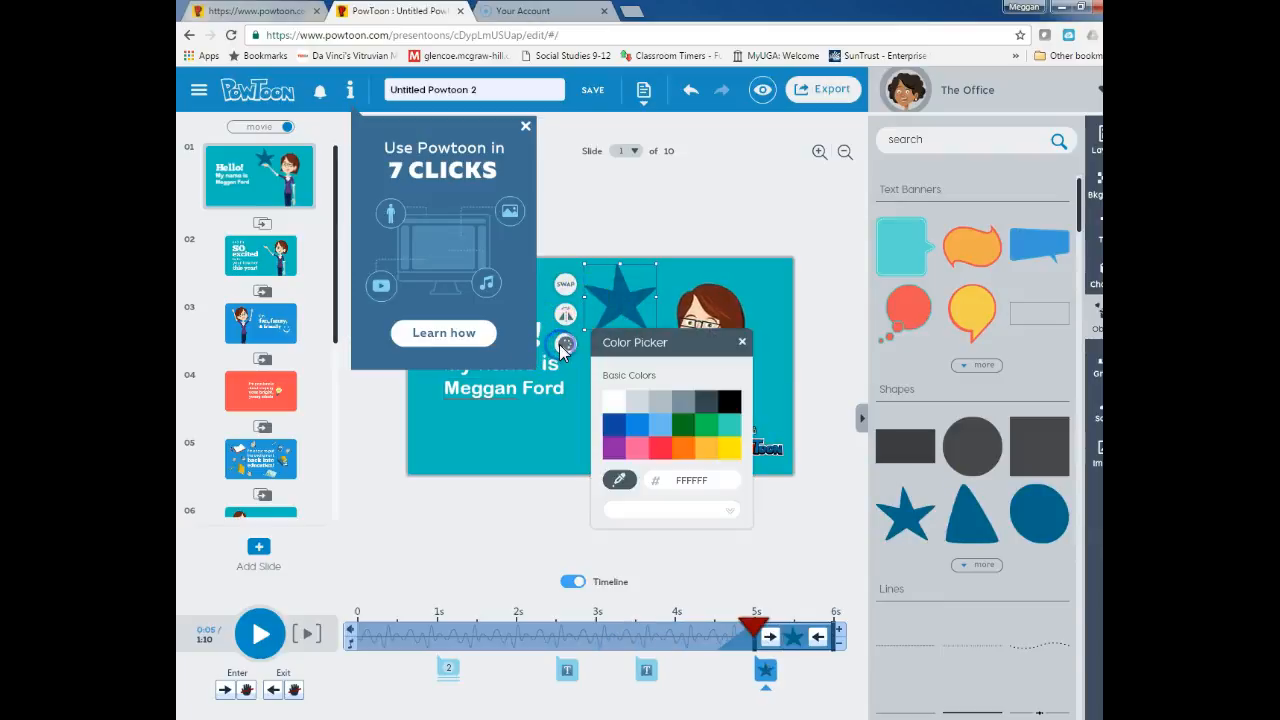
left_click(614, 401)
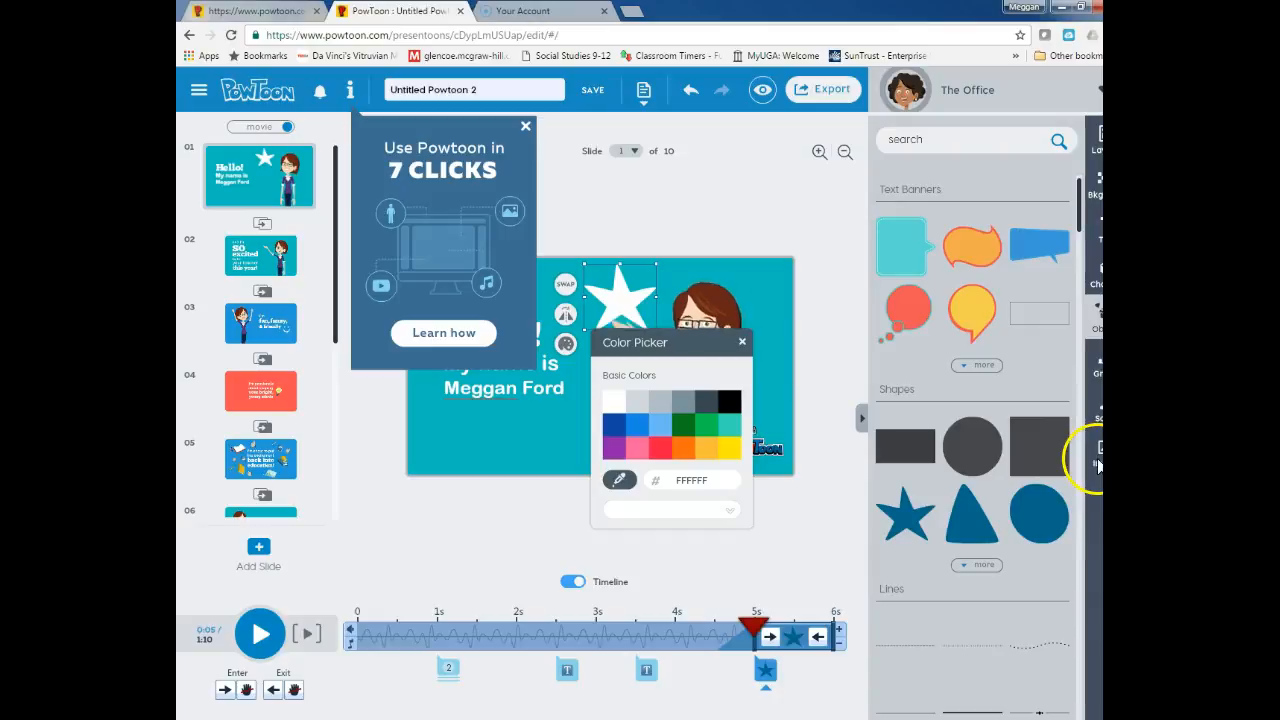
left_click(526, 128)
left_click(526, 128)
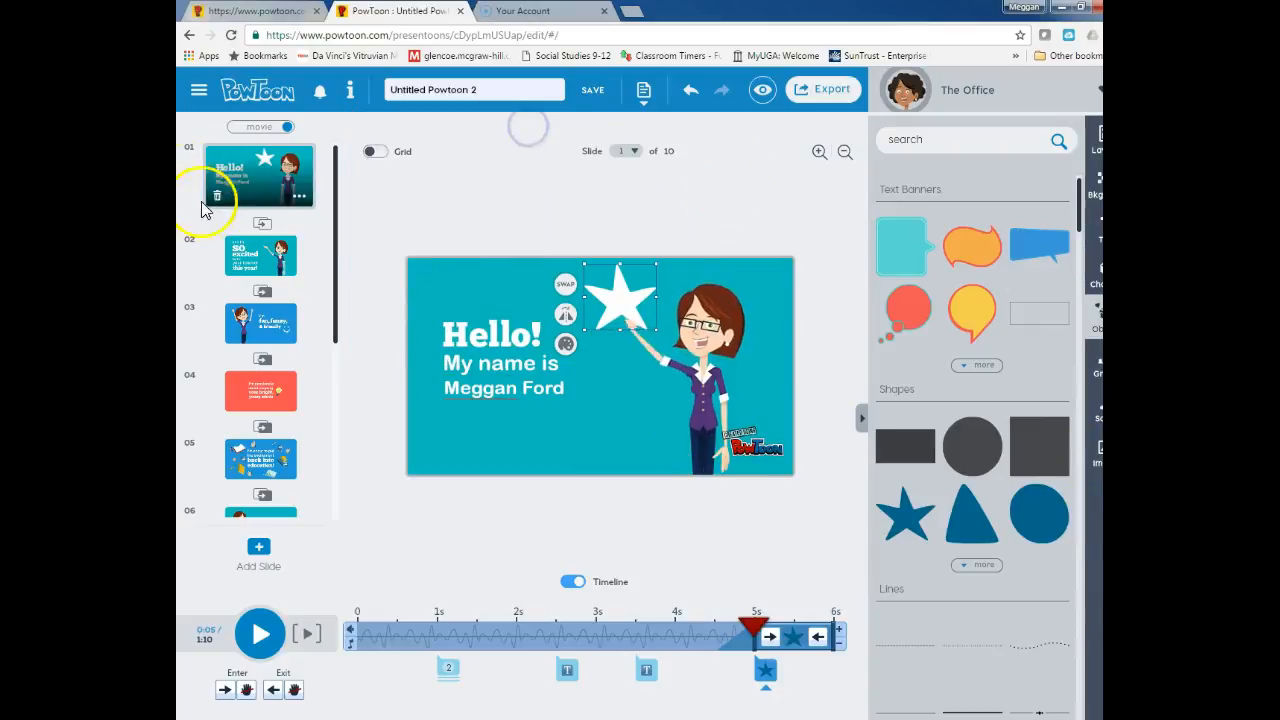
On slide 3, delete the 'funny,' text
left_click(253, 249)
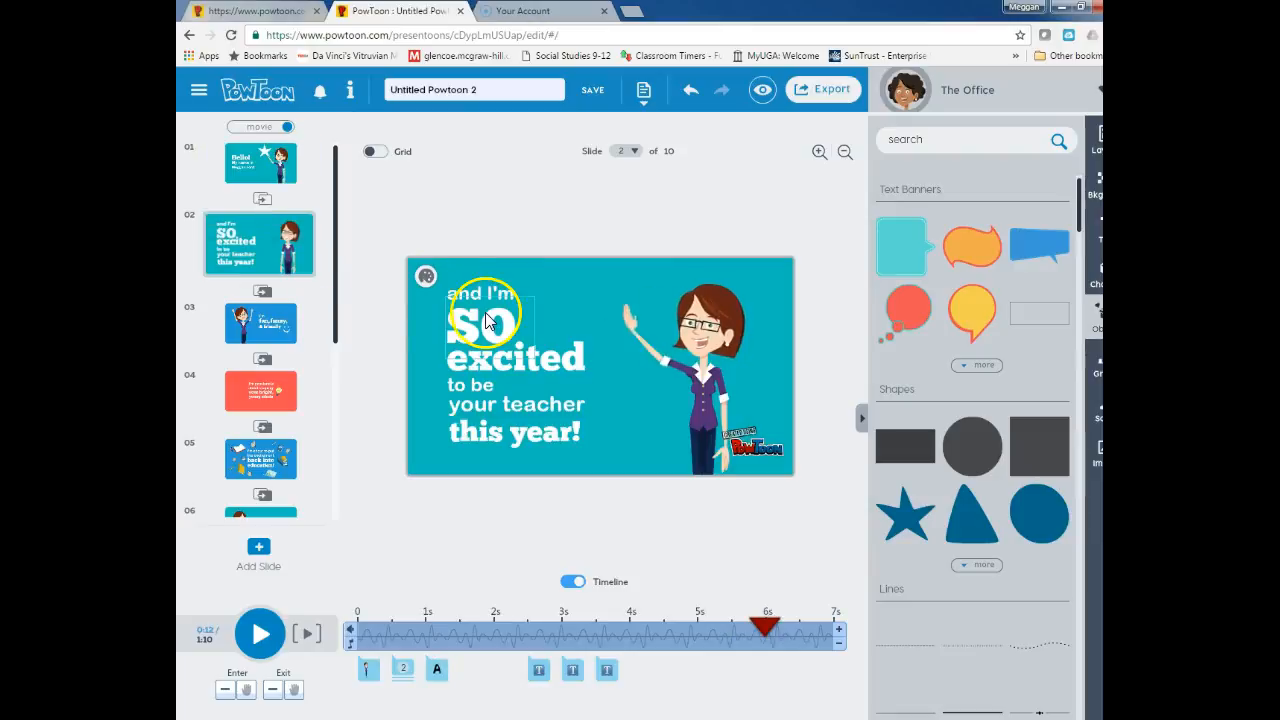
left_click(283, 335)
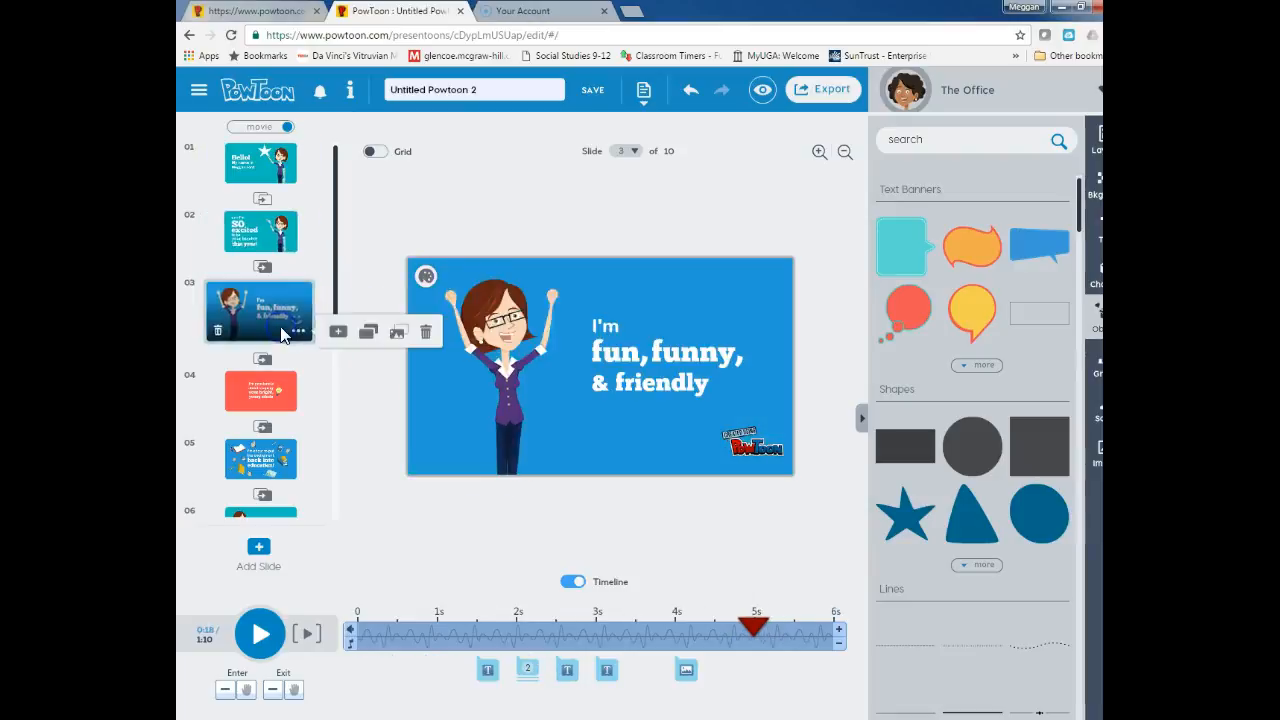
left_click(675, 354)
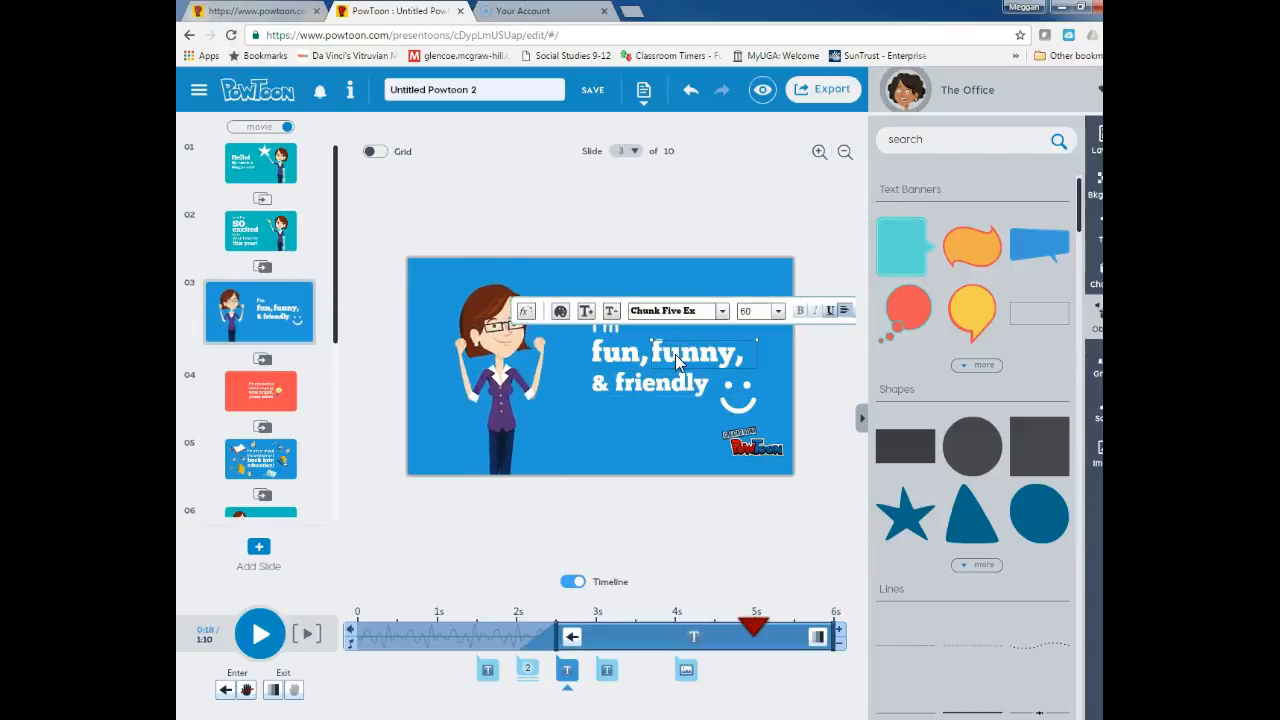
key("Delete")
Change '& friendly' to '& book lover' on slide 3
left_click(668, 376)
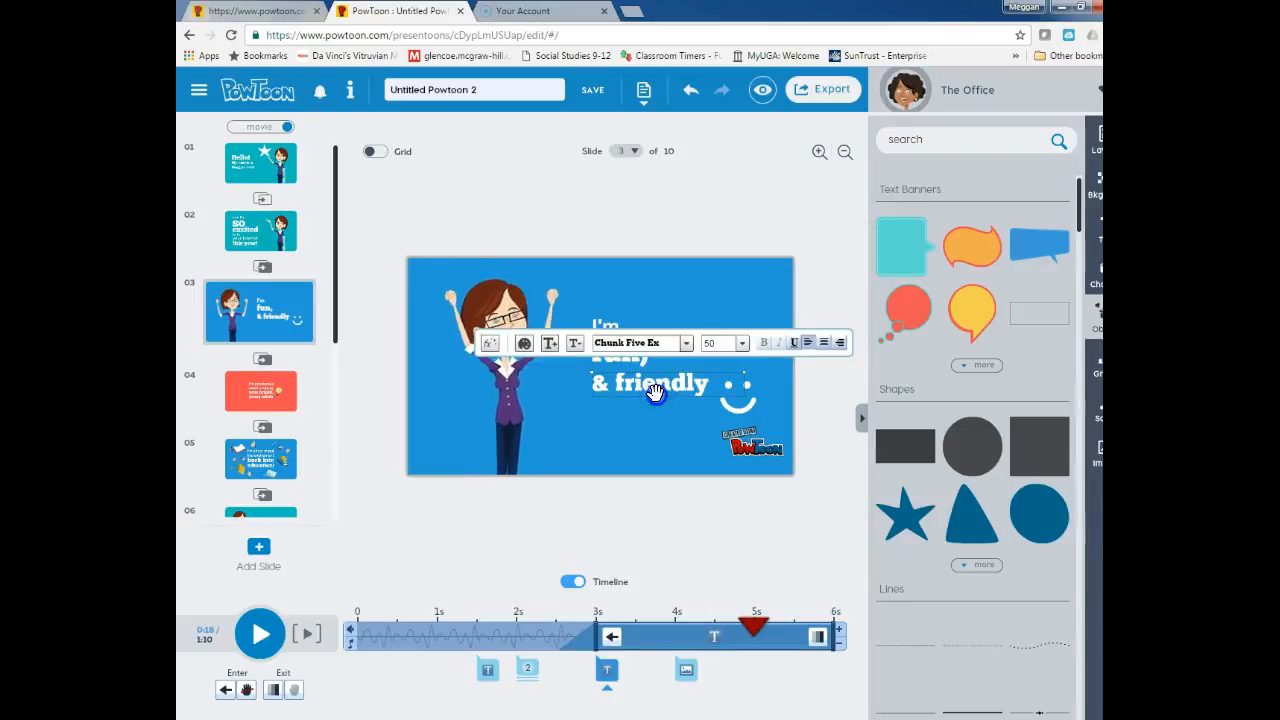
left_click(664, 384)
left_click(715, 383)
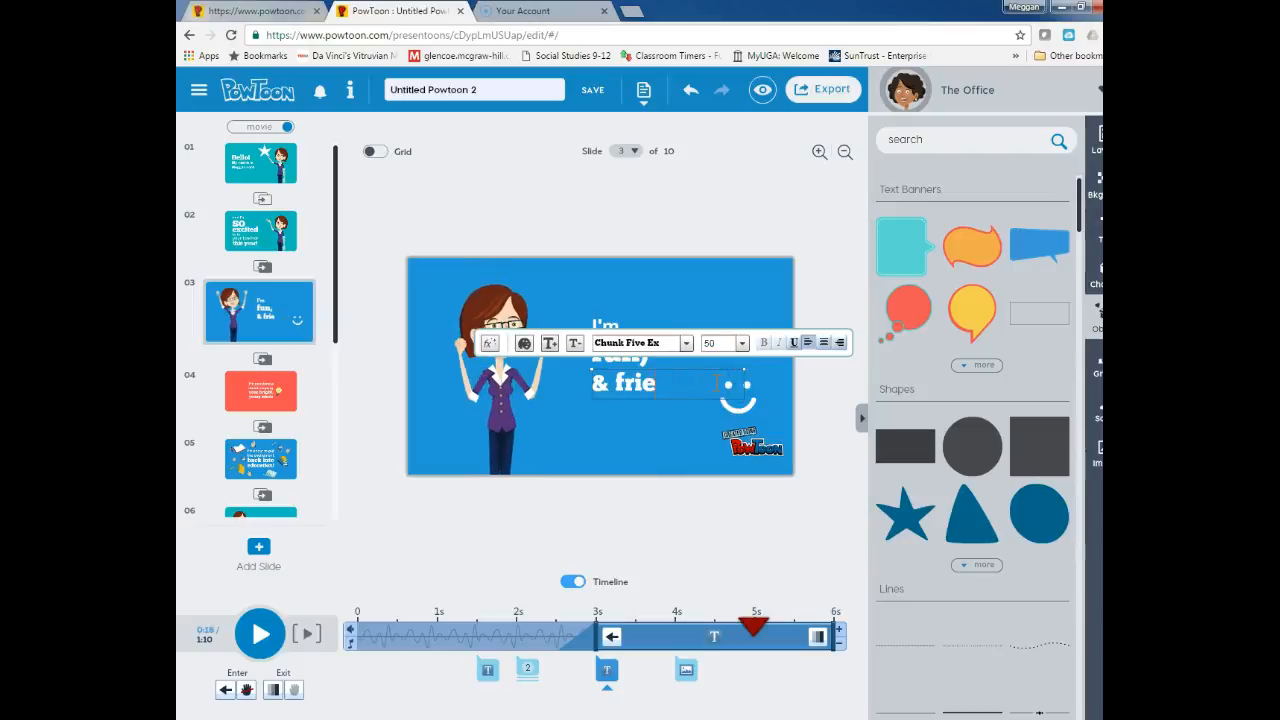
key("BackSpace")
key("BackSpace")
key("BackSpace")
key("BackSpace")
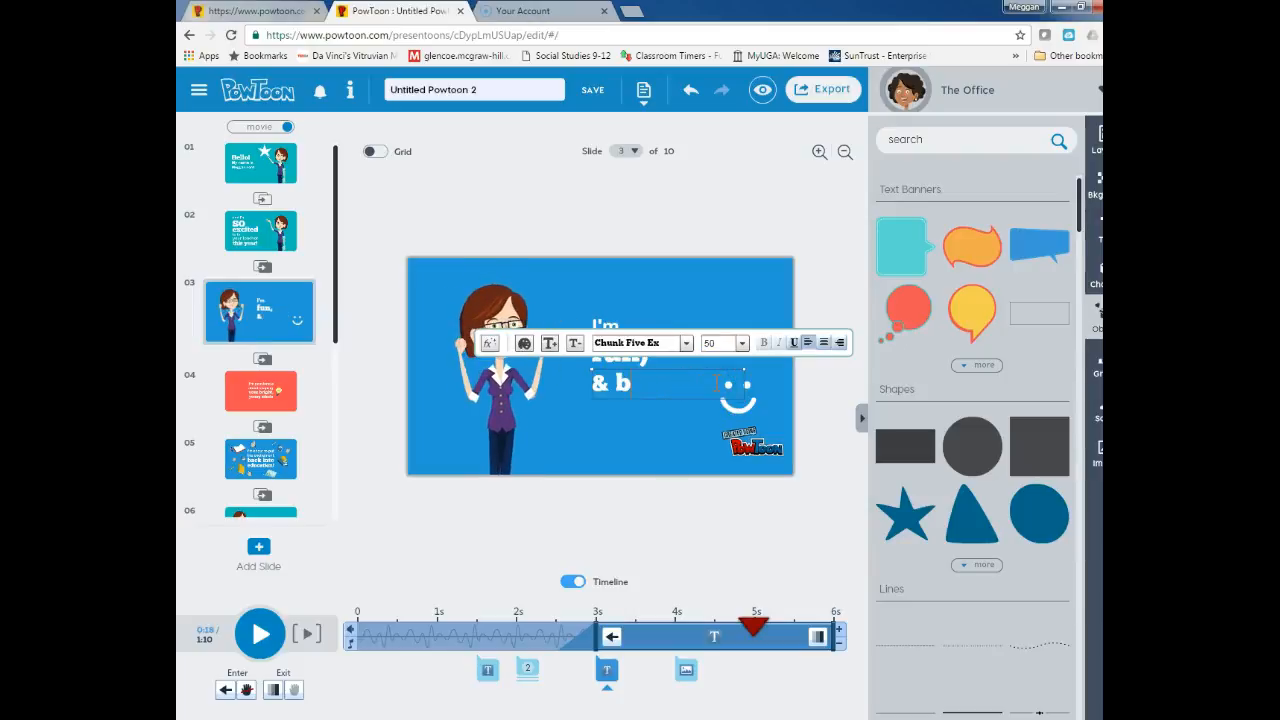
type("book lover")
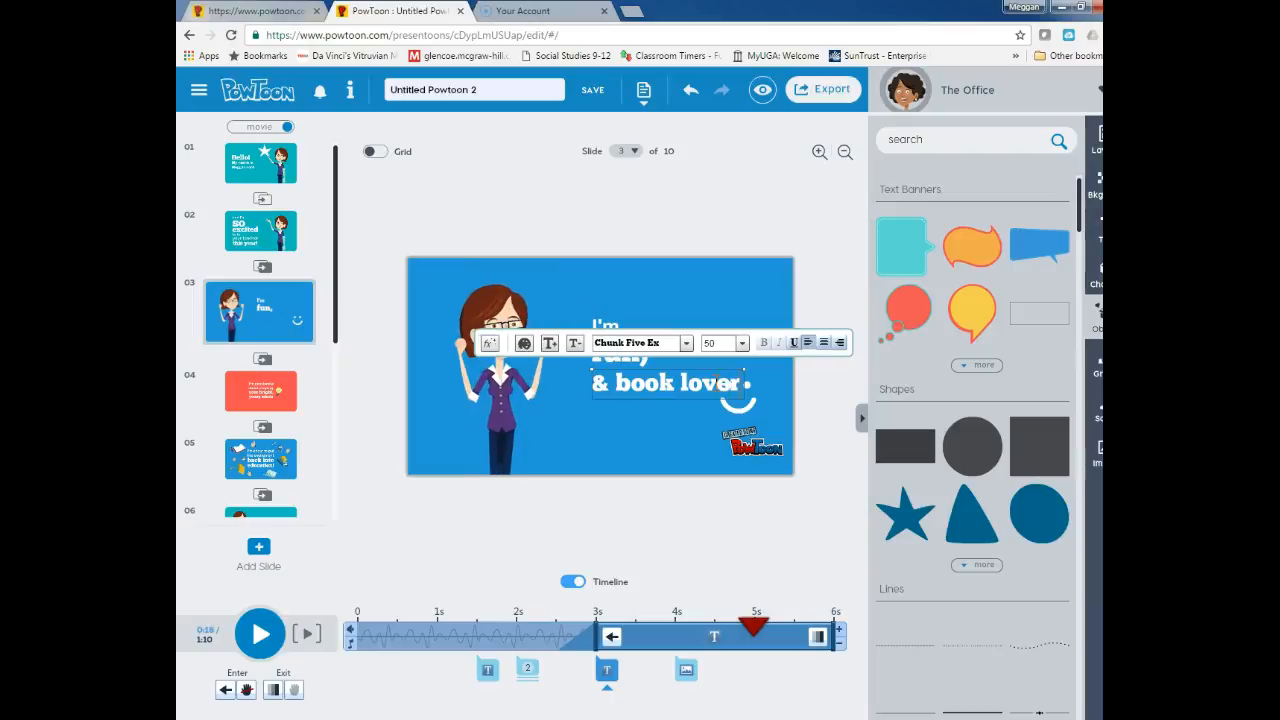
Step through slides 4 and 5, then open slide 6 on the canvas
left_click(274, 410)
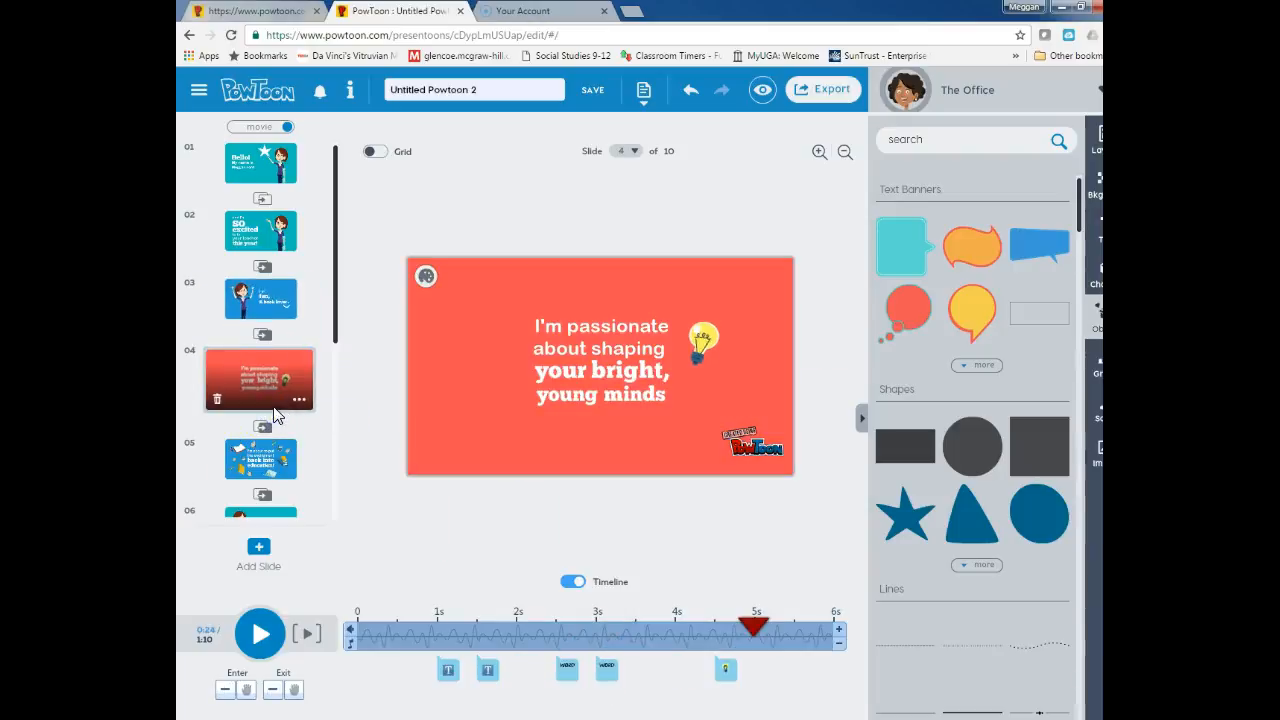
left_click(277, 452)
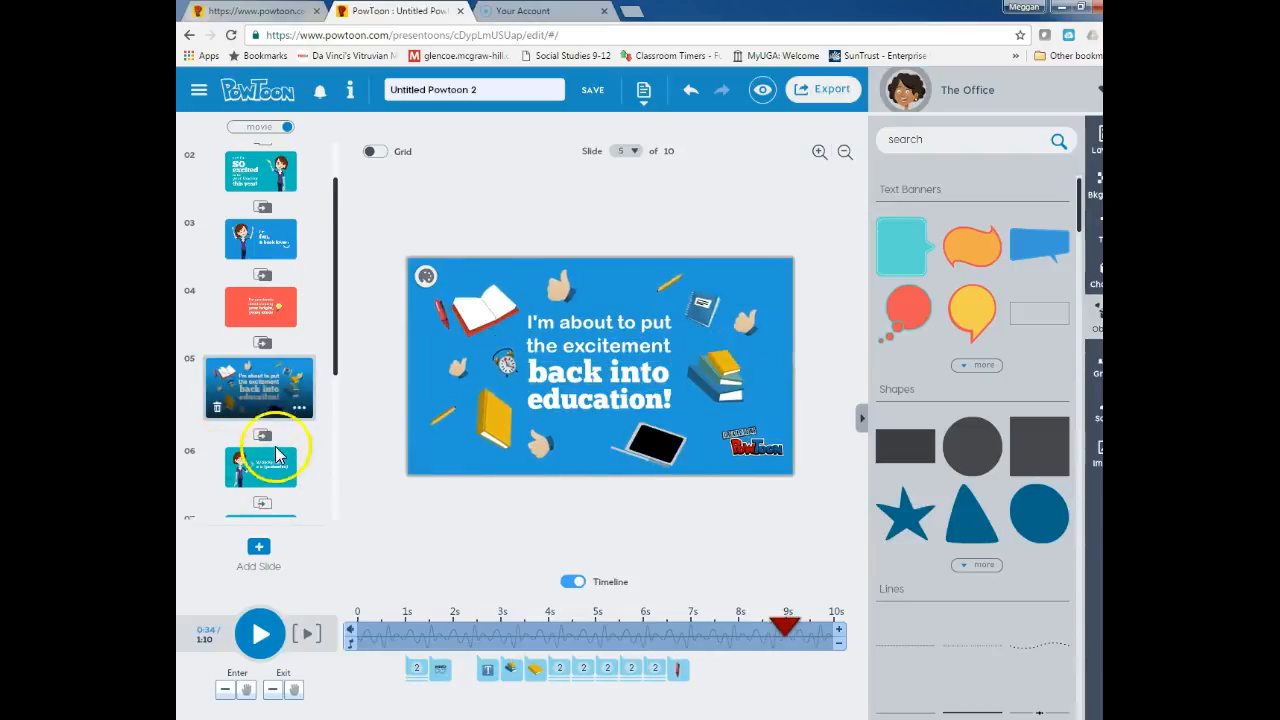
scroll(274, 450, "down", 1)
left_click(262, 410)
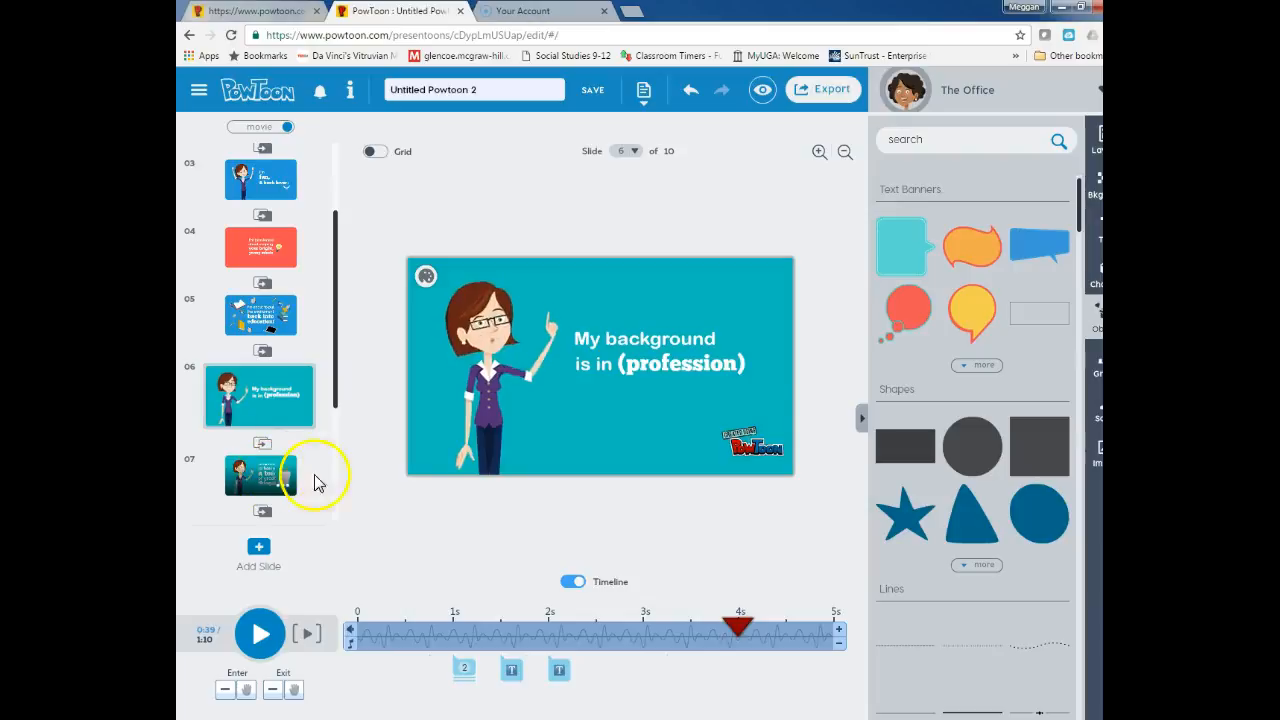
Replace '(profession)' on slide 6 with 'social studies', fixing the typo
left_click(695, 357)
double_click(694, 360)
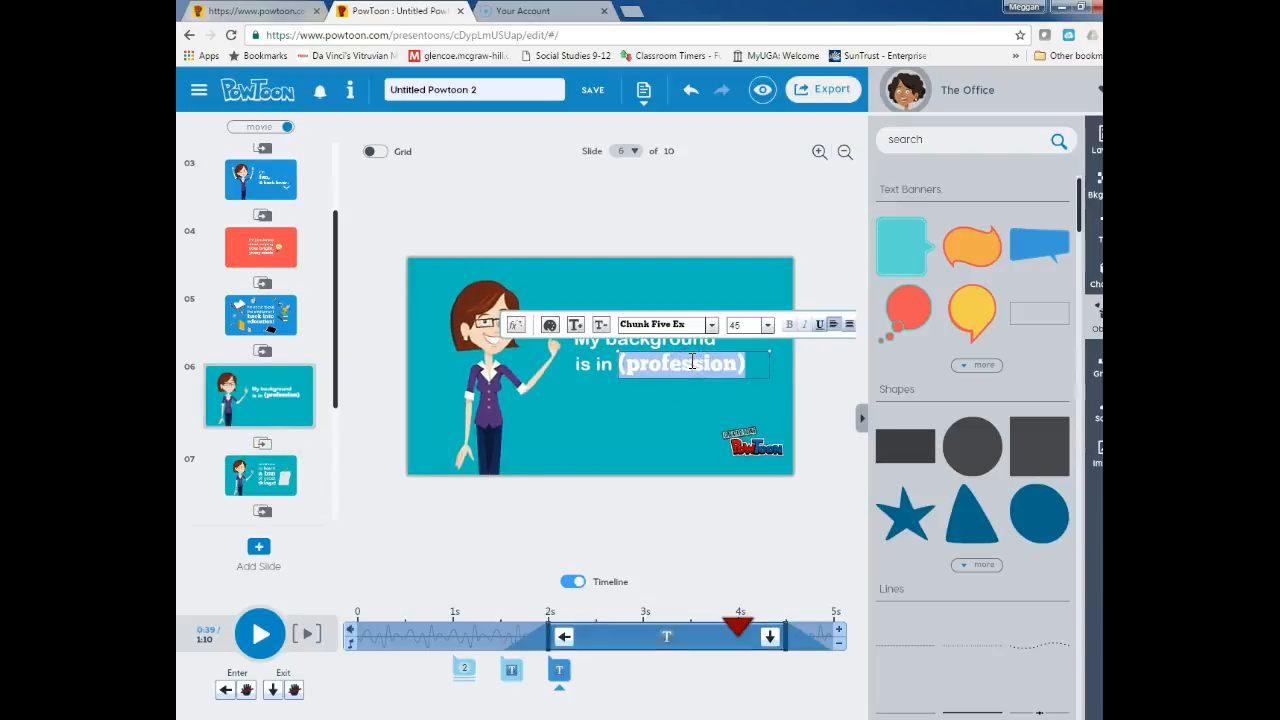
key("BackSpace")
type("social")
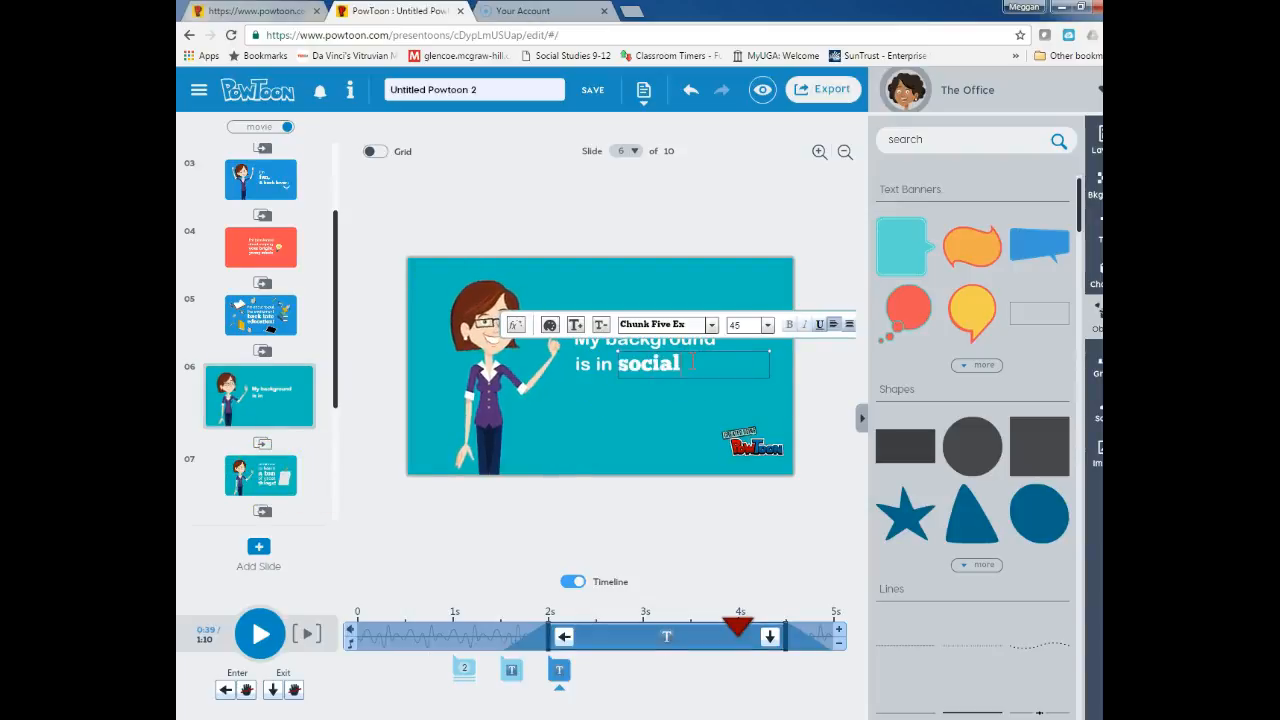
type(" sodies")
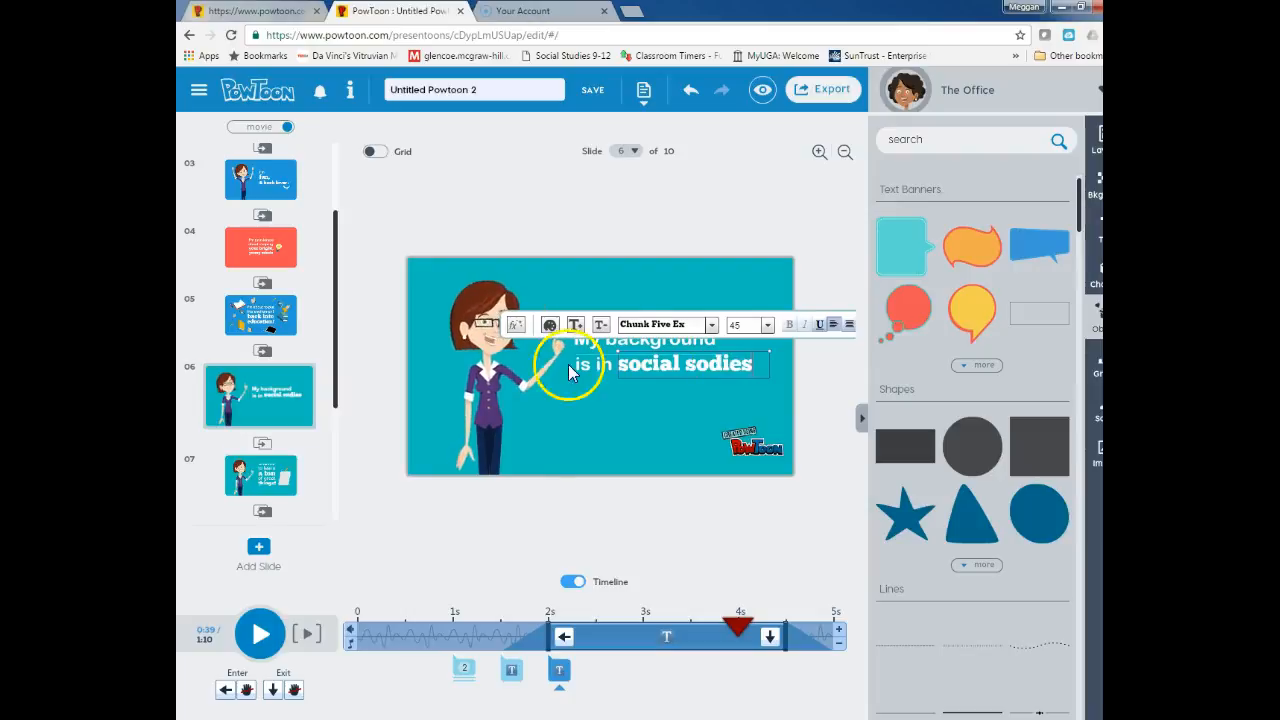
key("BackSpace")
key("BackSpace")
key("BackSpace")
key("BackSpace")
key("BackSpace")
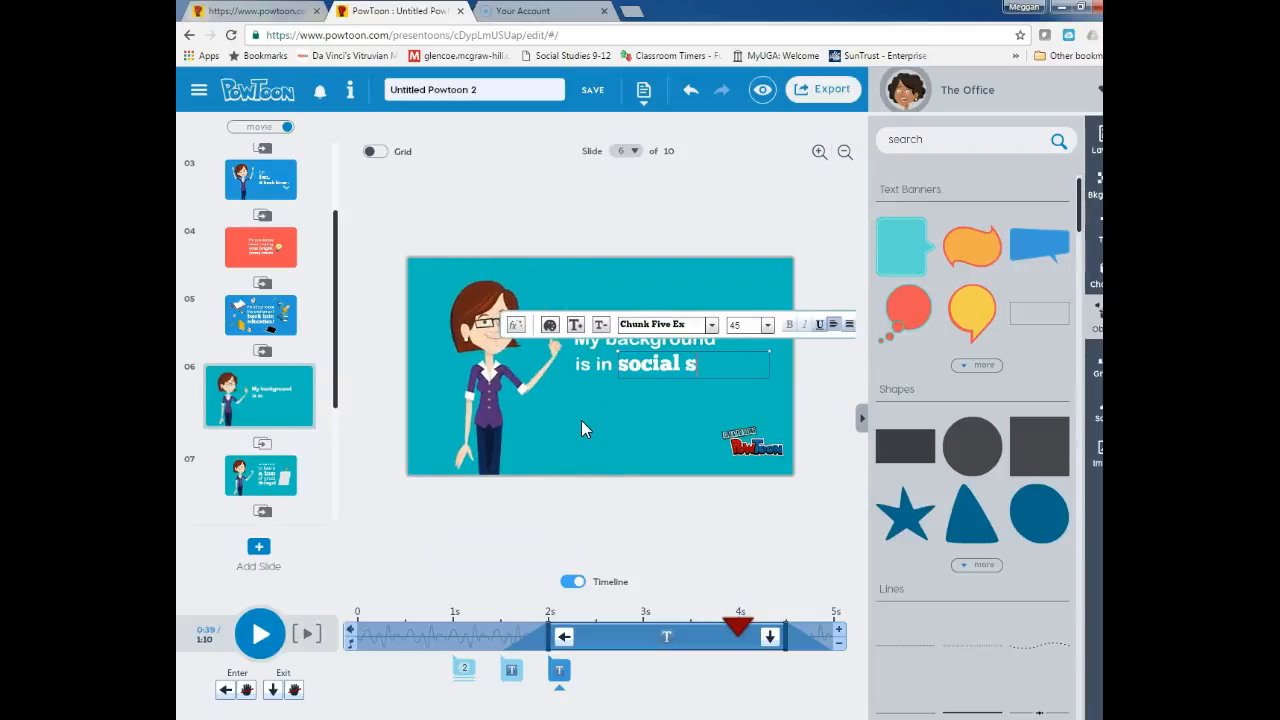
type("tudies")
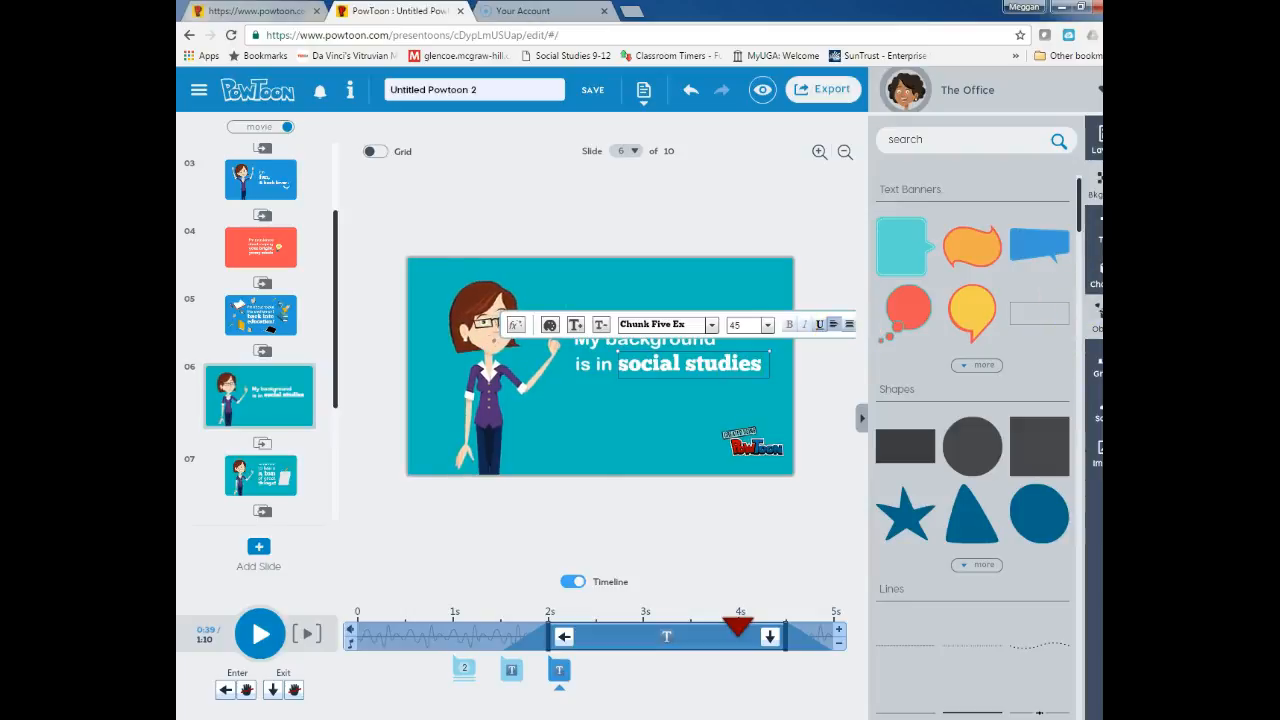
Apply the green chalkboard classroom background to slide 6 and move its text onto the chalkboard
left_click(1094, 186)
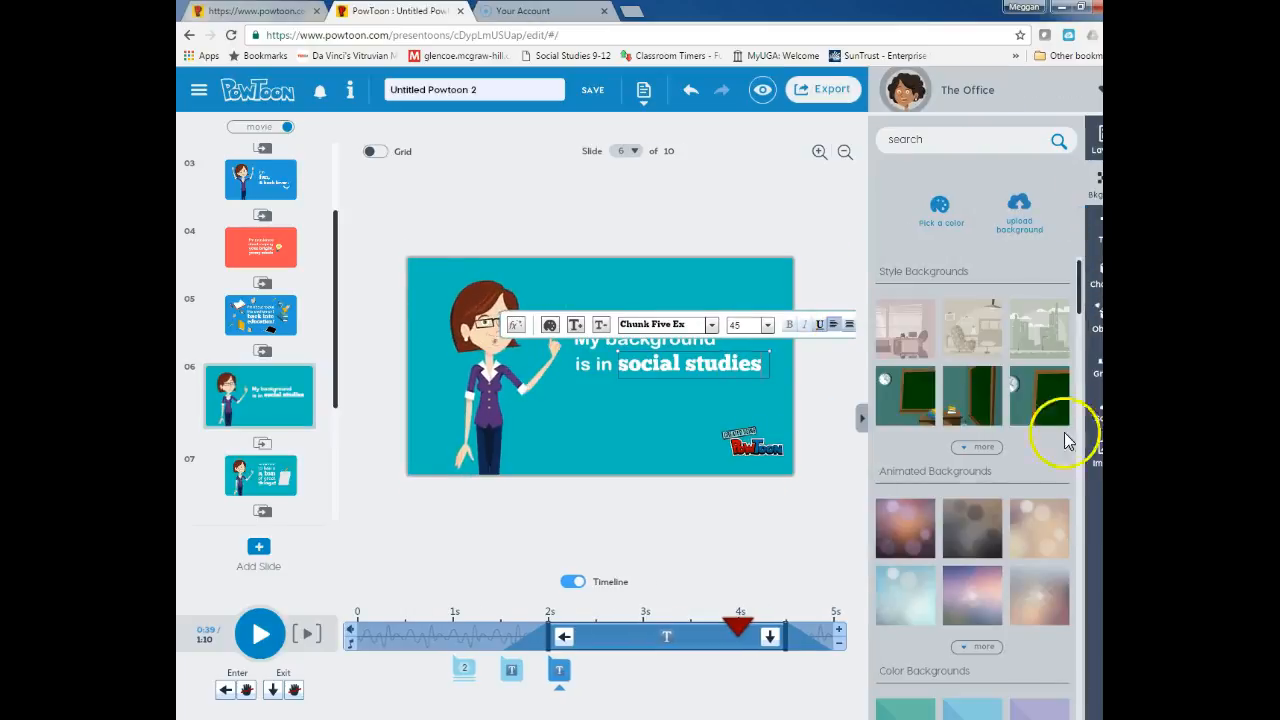
left_click(921, 412)
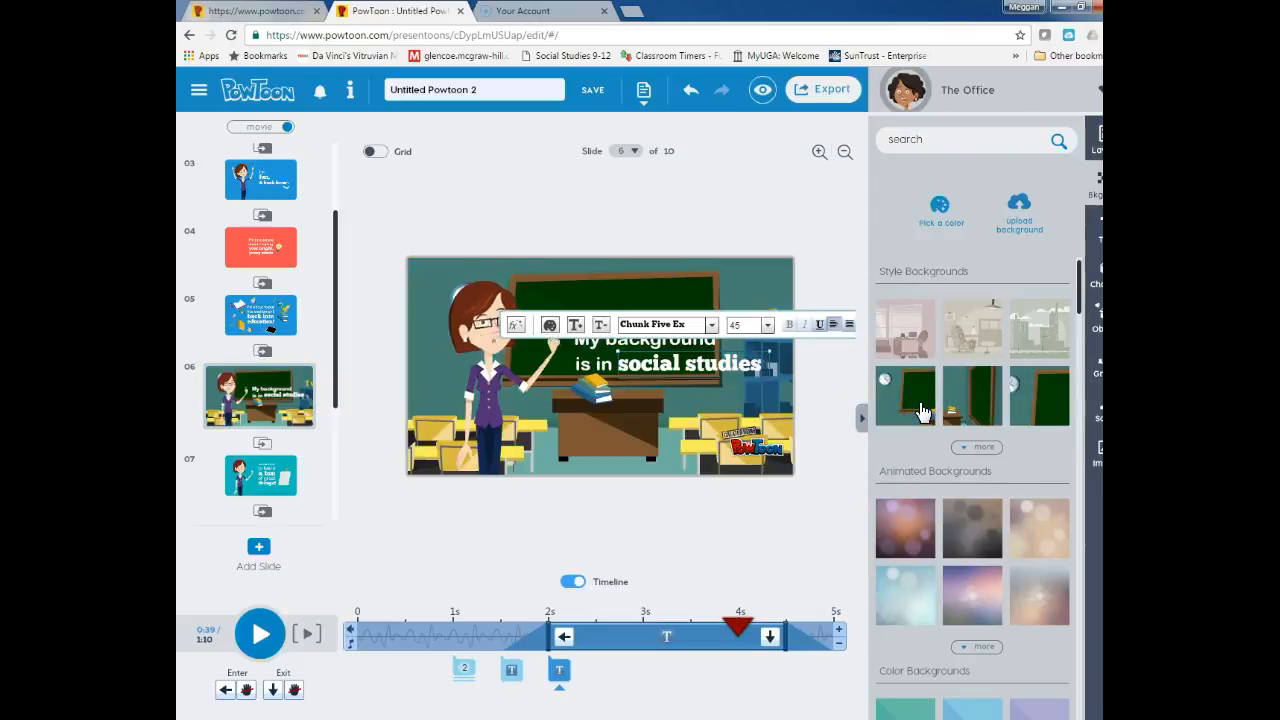
left_click(600, 367)
left_click_drag(591, 341, 564, 304)
left_click(594, 363)
left_click_drag(594, 363, 633, 330)
left_click(648, 352)
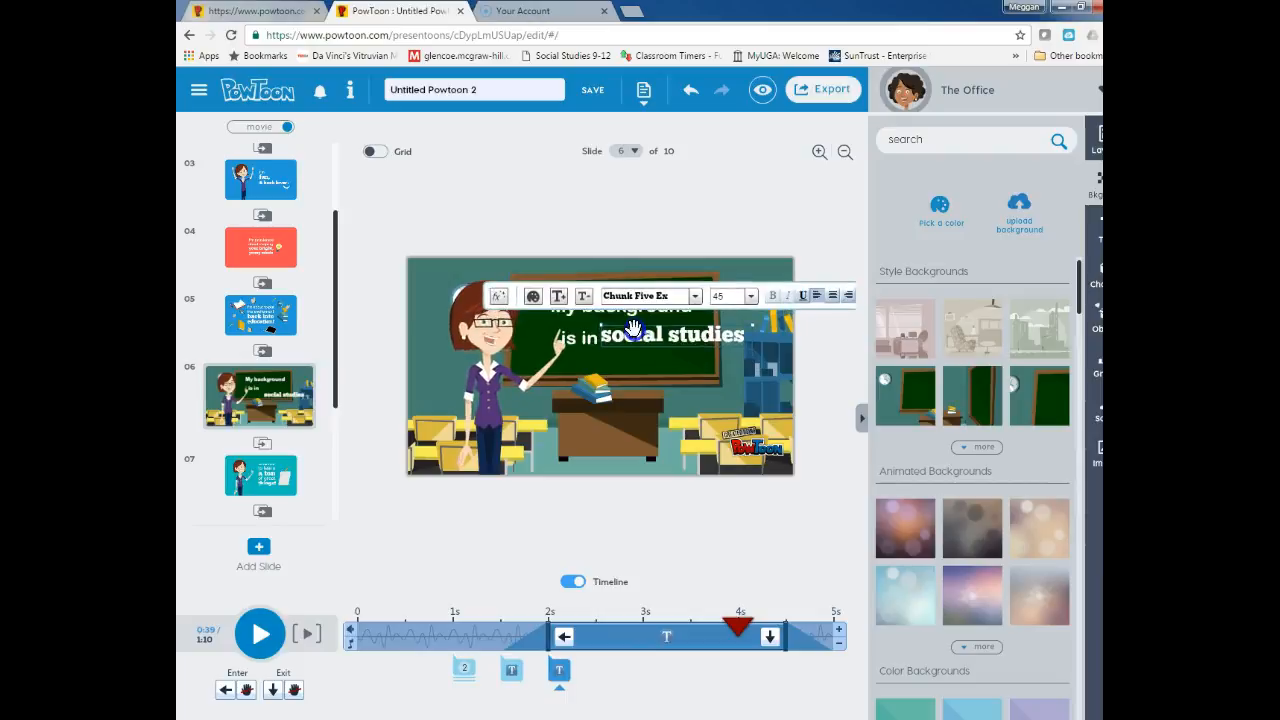
Add slide 7 using the yellow laptop 'Add text' layout from the Whiteboard category
left_click(259, 552)
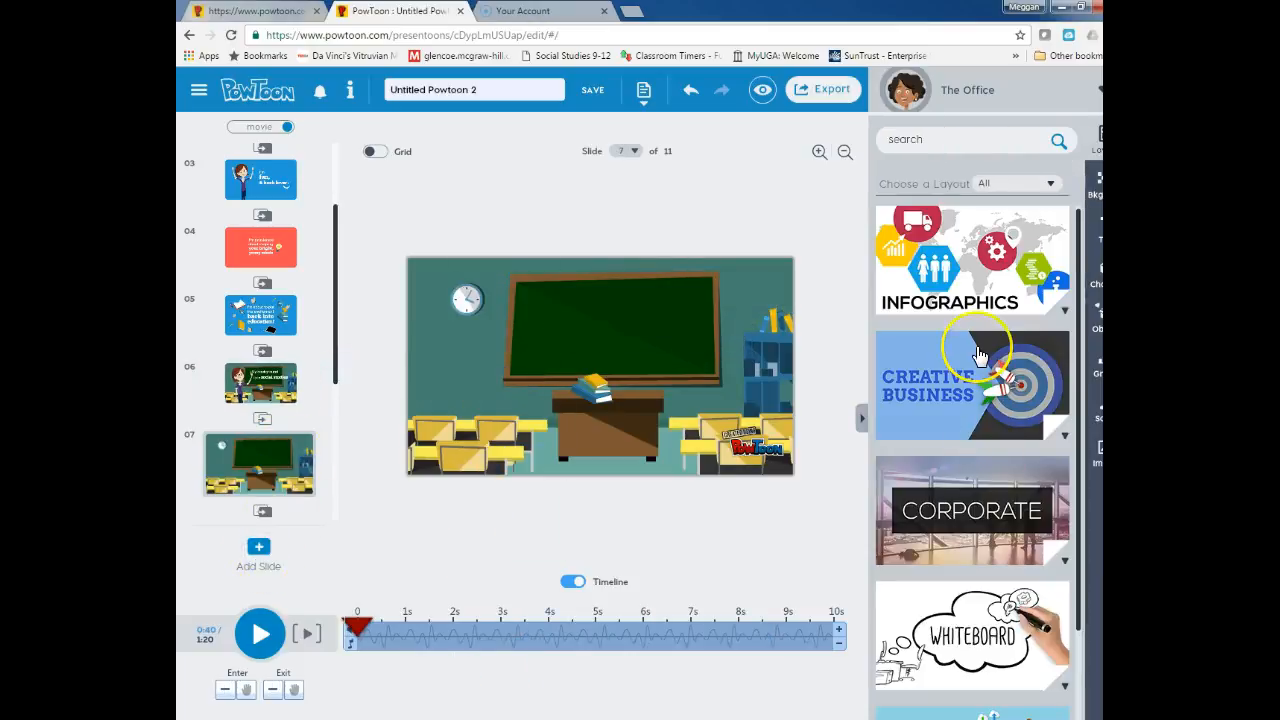
scroll(976, 350, "down", 2)
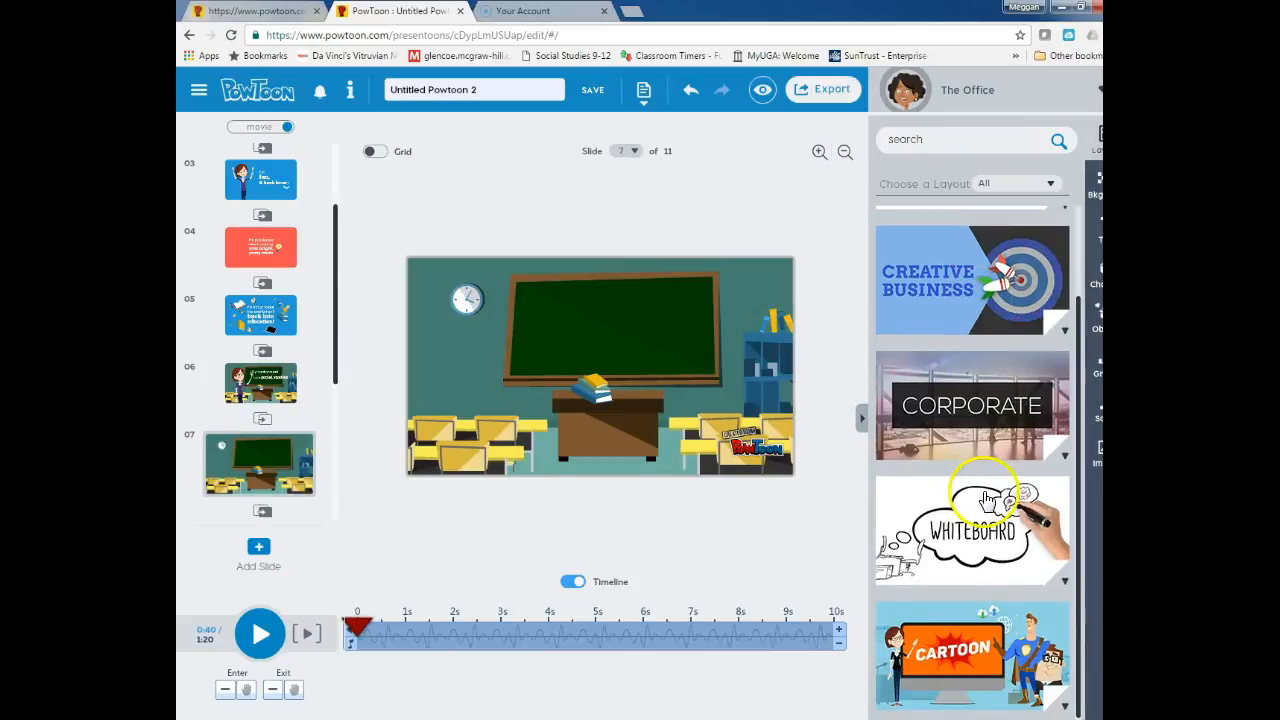
left_click(985, 497)
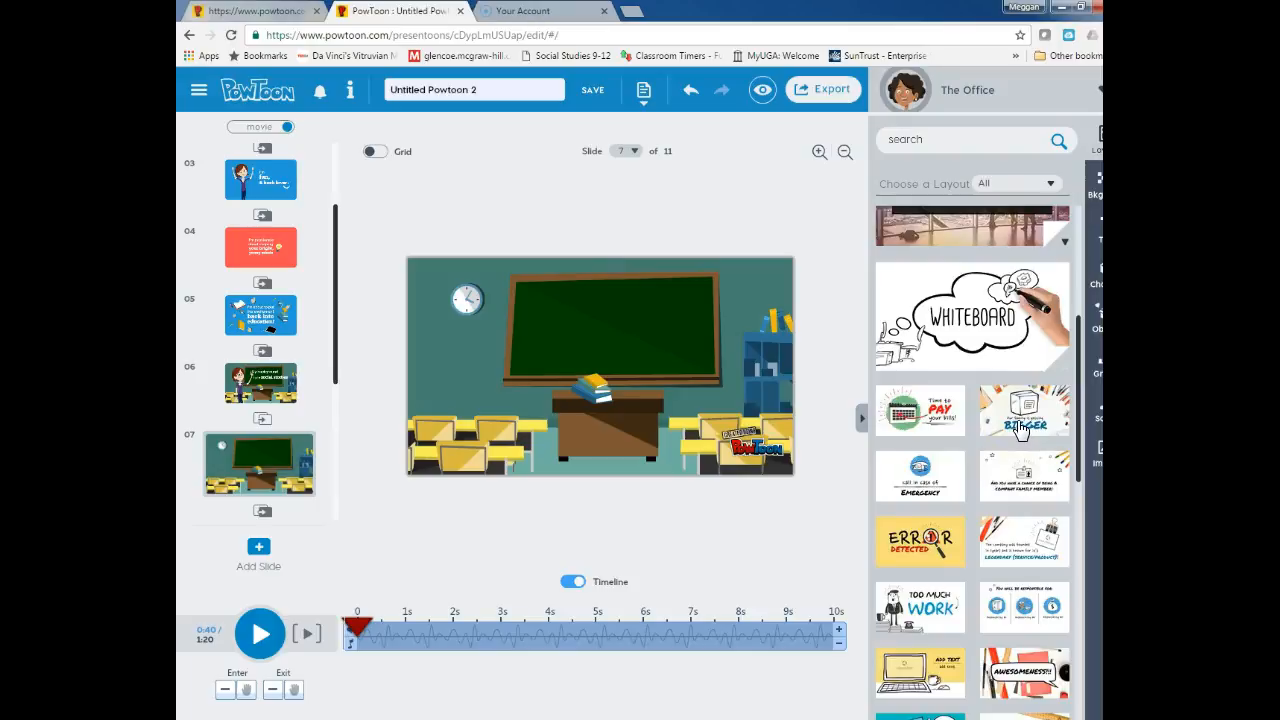
scroll(1022, 432, "down", 1)
scroll(1033, 443, "down", 3)
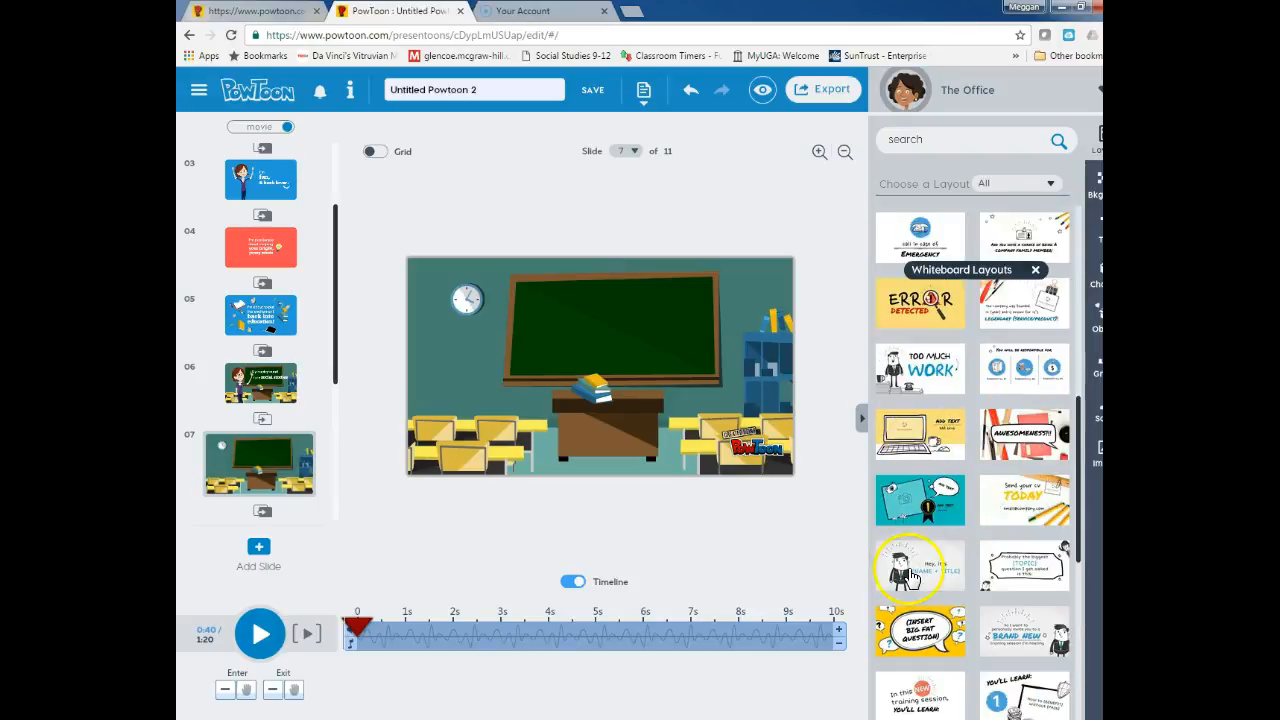
left_click(929, 441)
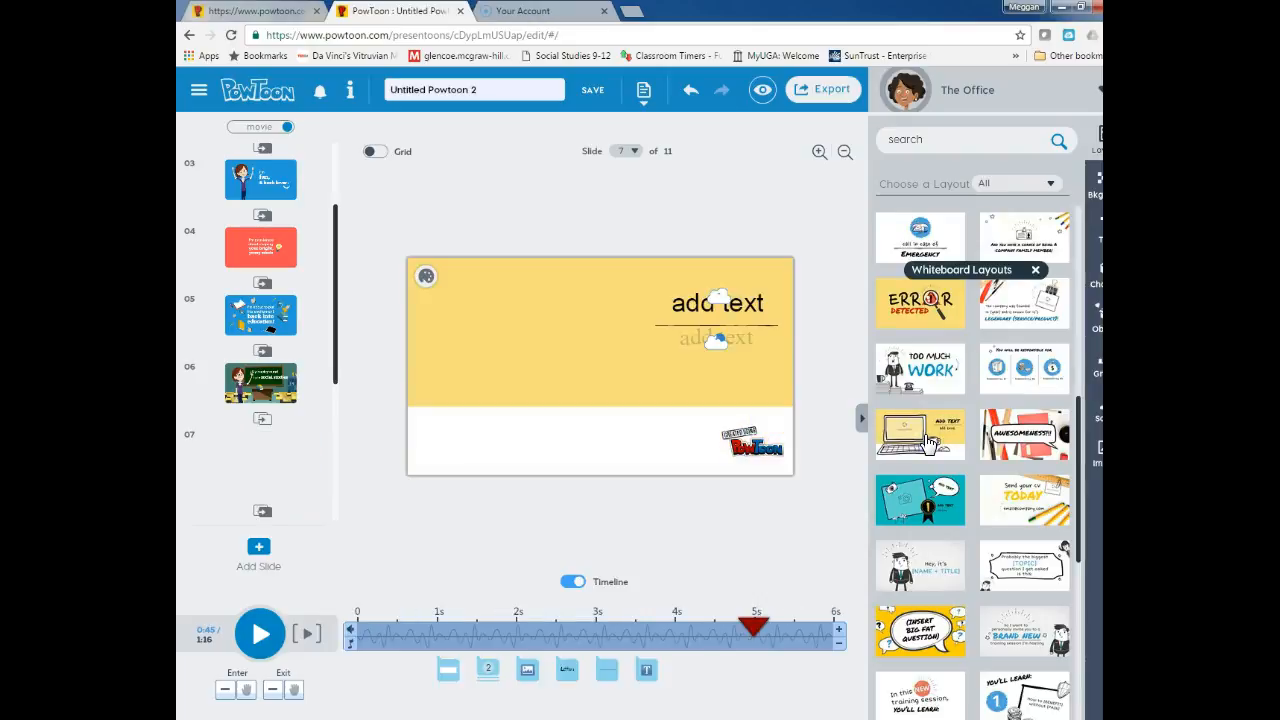
left_click(742, 303)
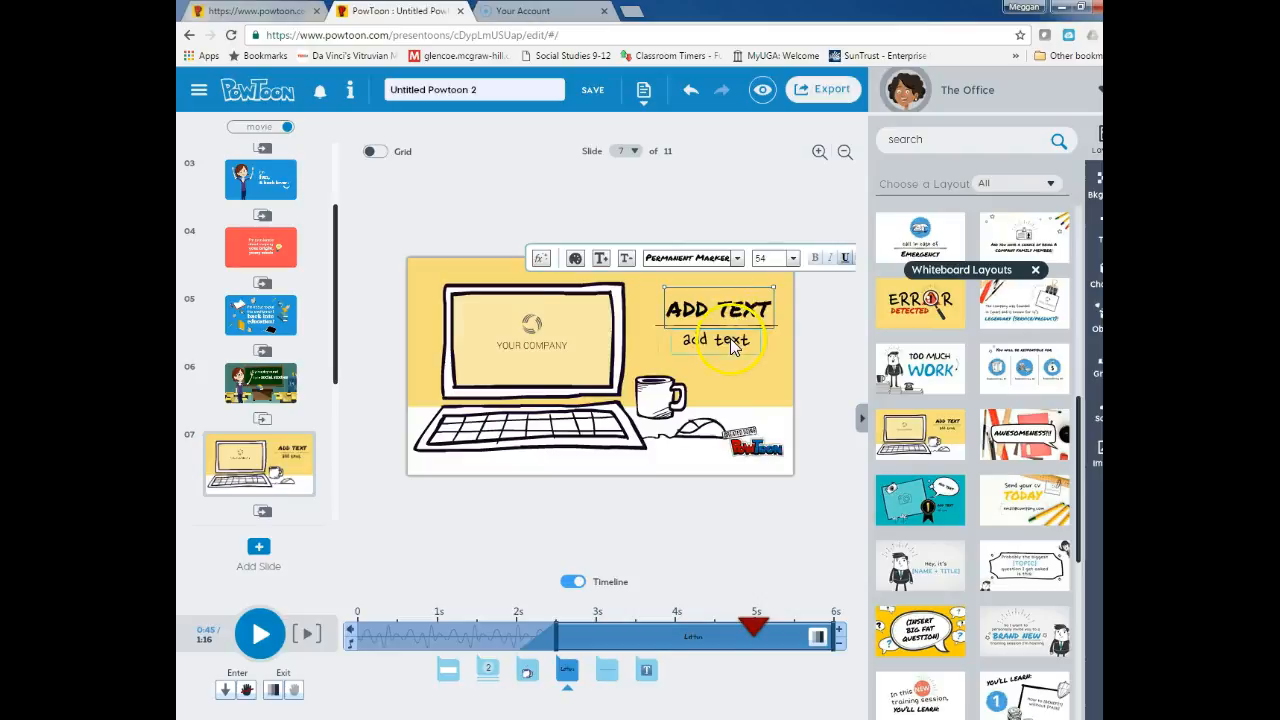
Replace the slide 7 ADD TEXT heading with a heading based on the teacher's surname
left_click(733, 342)
left_click(733, 315)
double_click(733, 315)
left_click_drag(650, 287, 326, 311)
type("FORD")
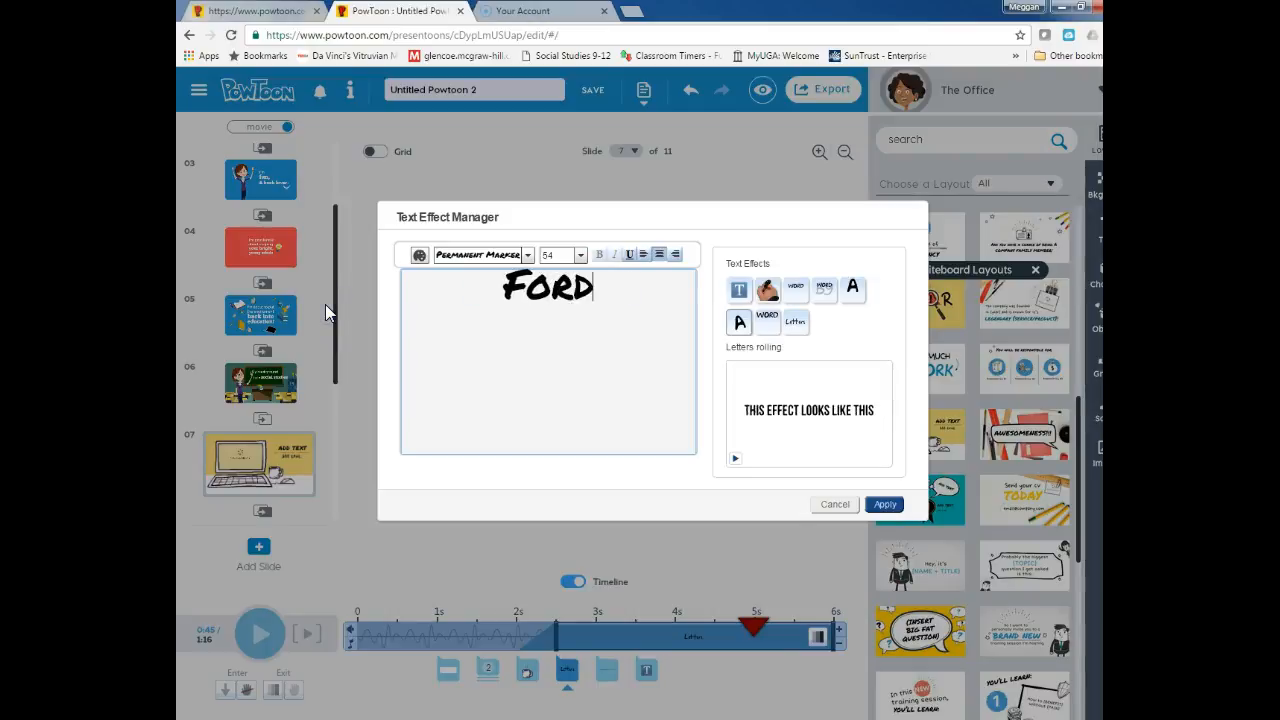
type("MC")
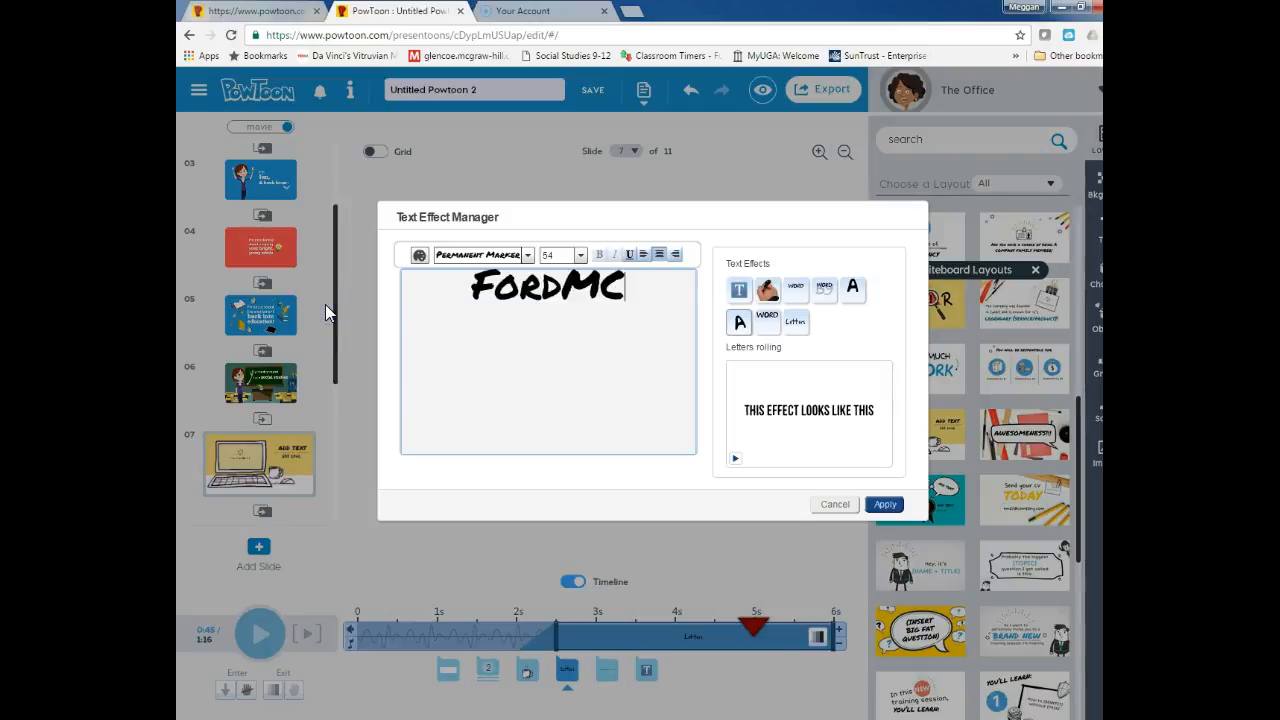
left_click(879, 505)
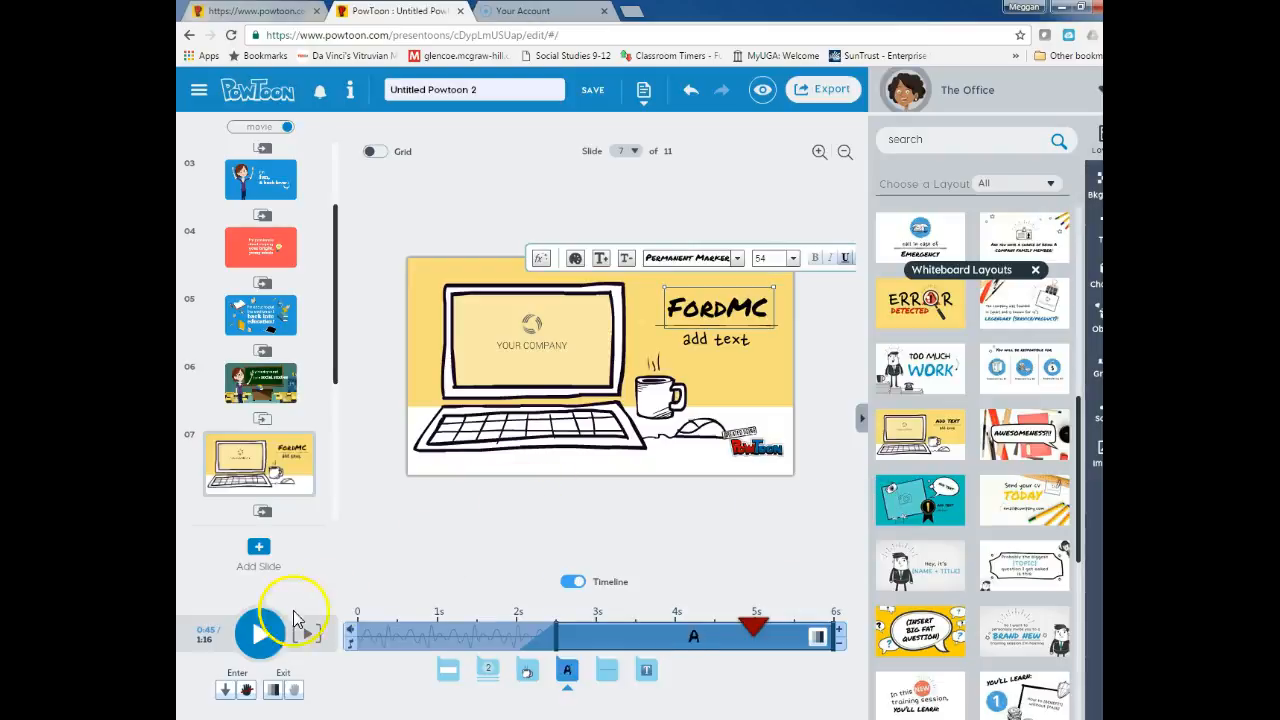
Play the preview from slide 7 and pause it on final slide 11
left_click(262, 630)
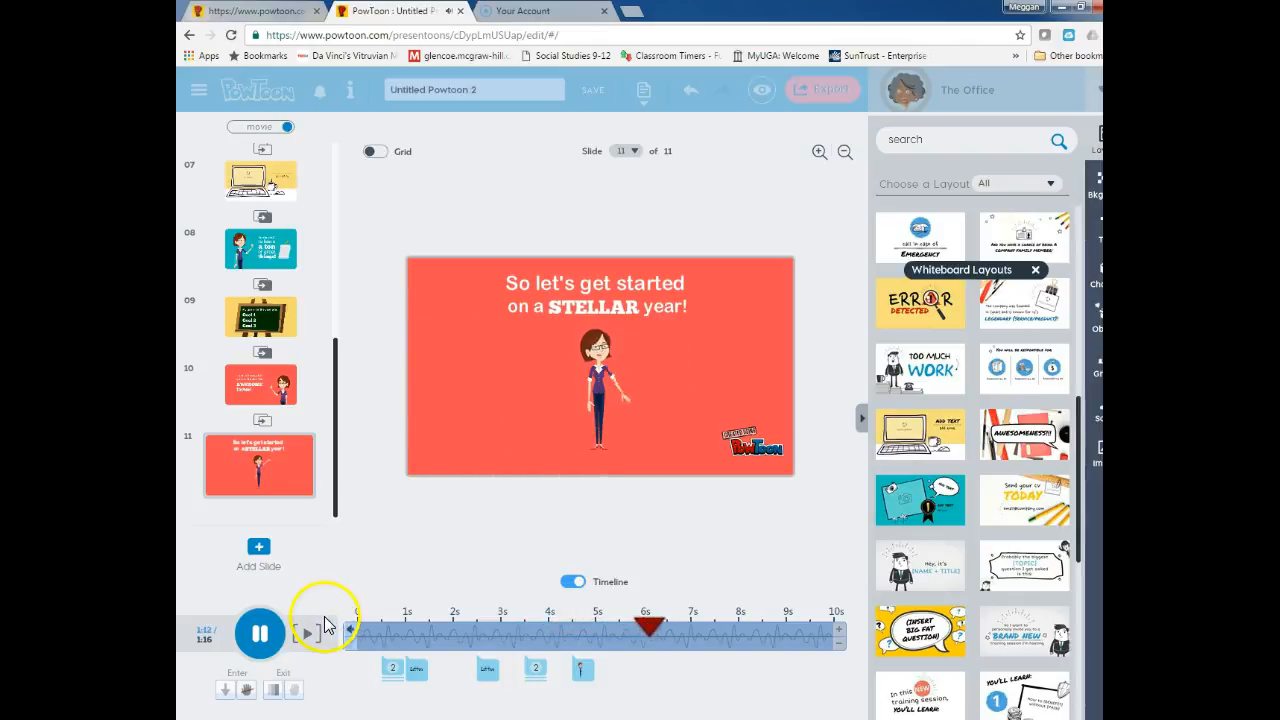
left_click(262, 634)
scroll(334, 508, "up", 5)
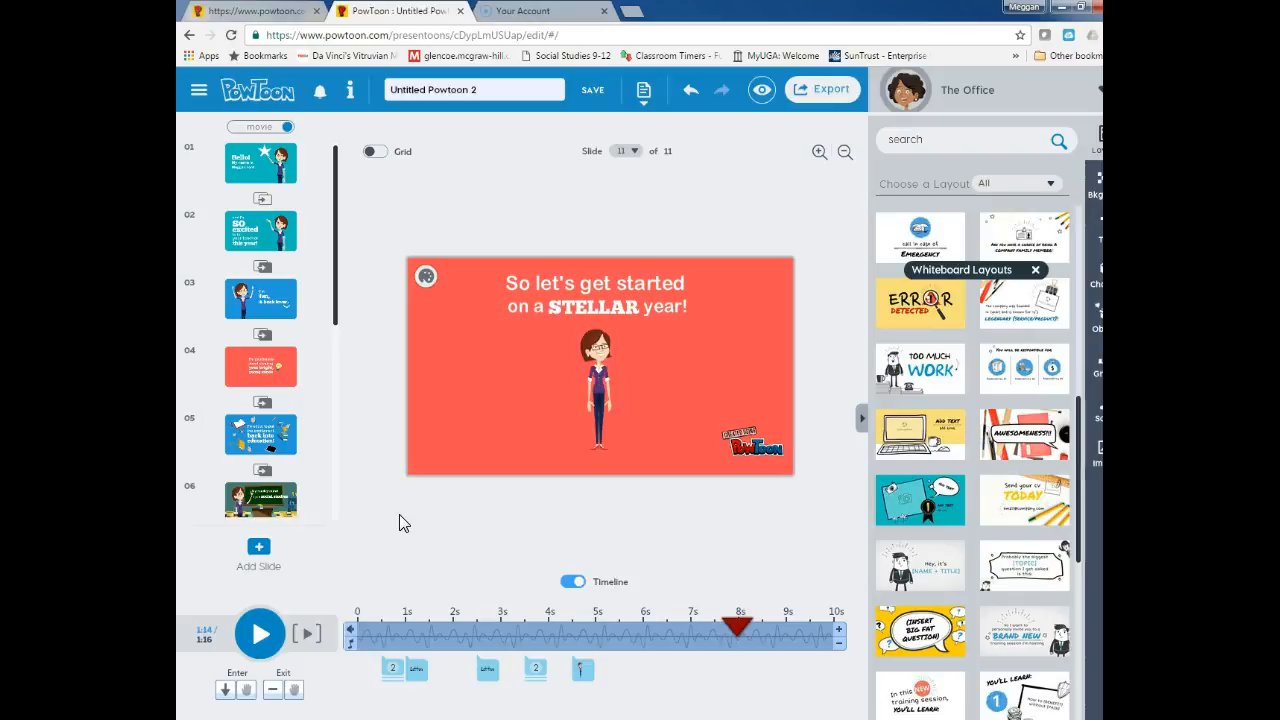
Look at the Sound tab's voiceover track option, cancel the Sound Manager, and bring up Export Options
left_click(1090, 424)
left_click(939, 252)
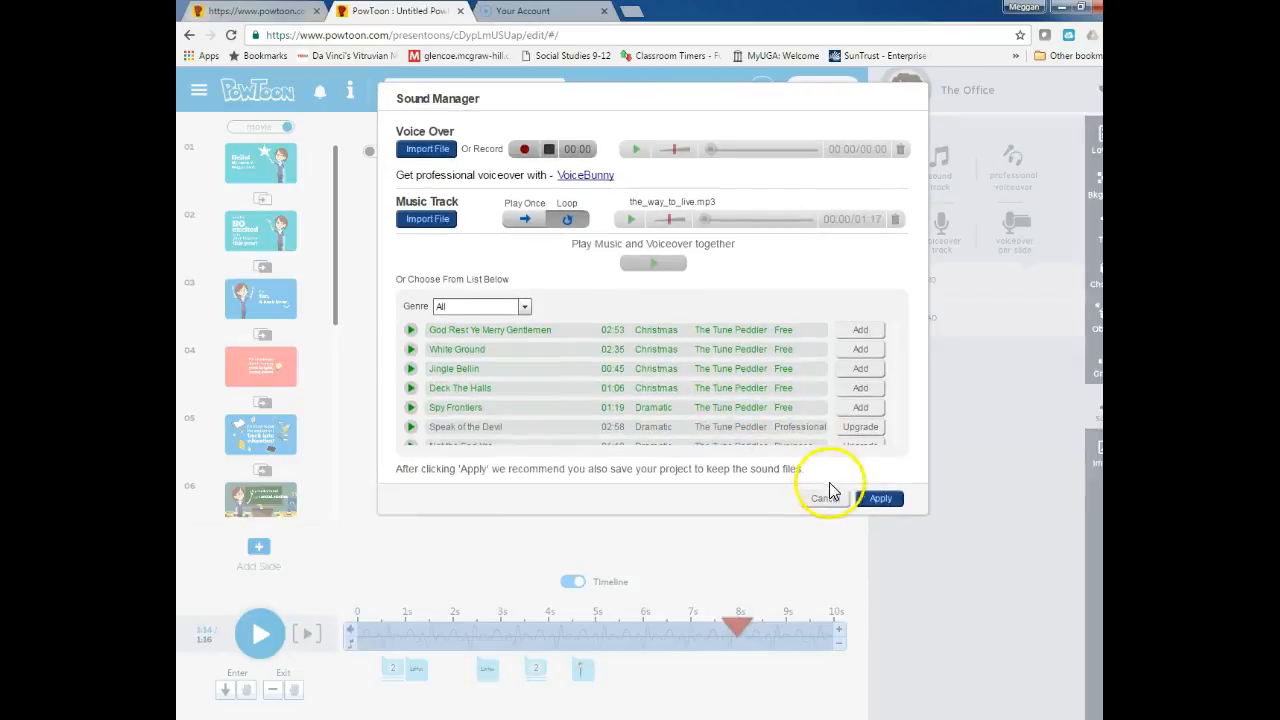
left_click(825, 501)
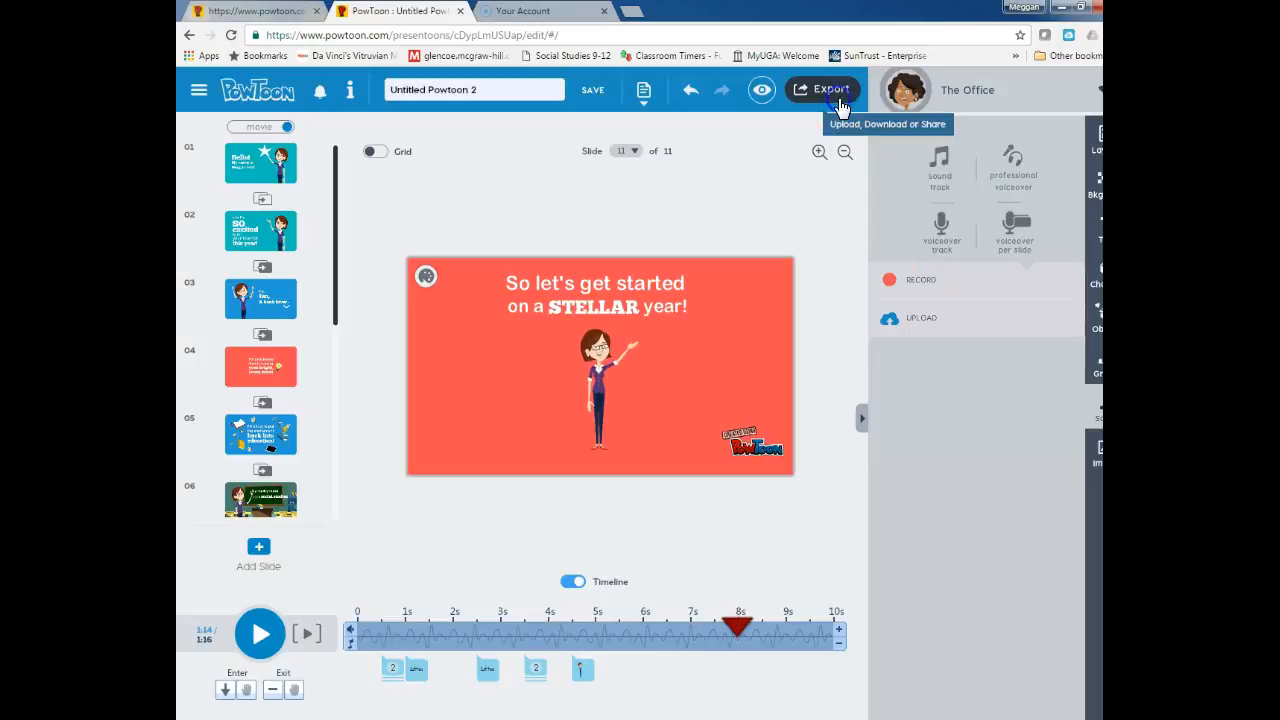
left_click(840, 100)
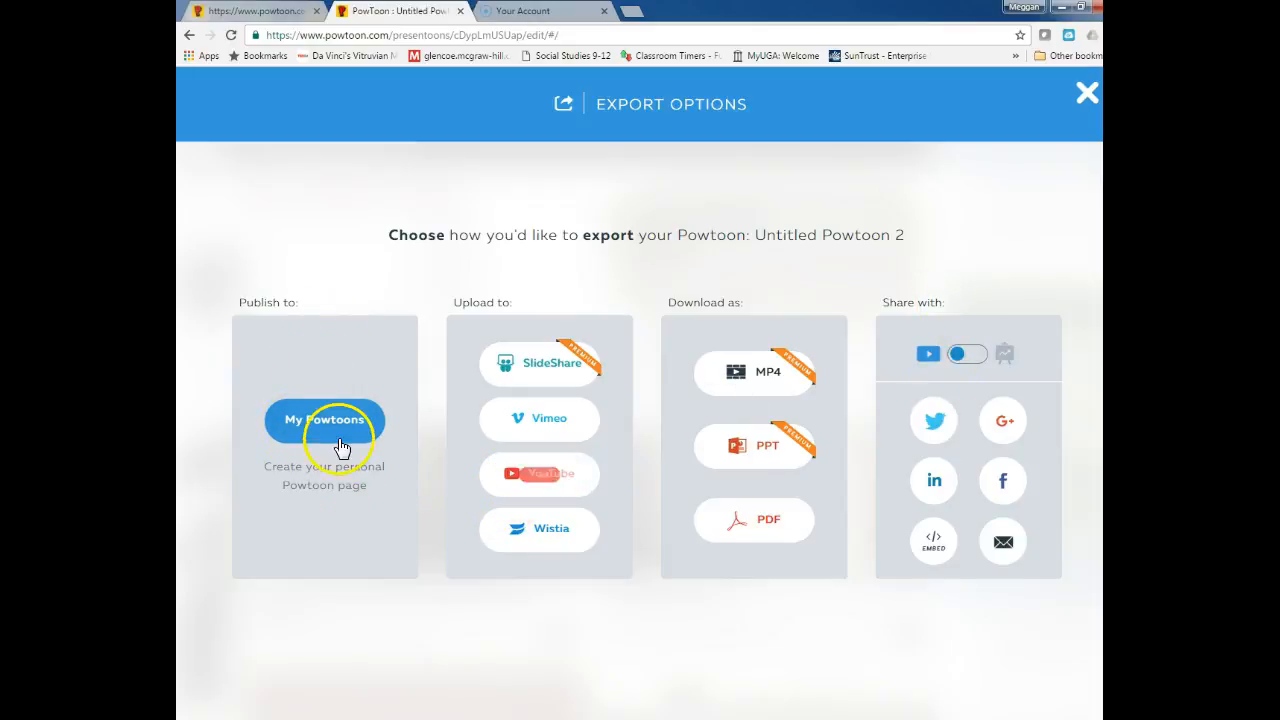
Start a YouTube upload from Export Options, then close the Upload to the Web dialog
left_click(550, 484)
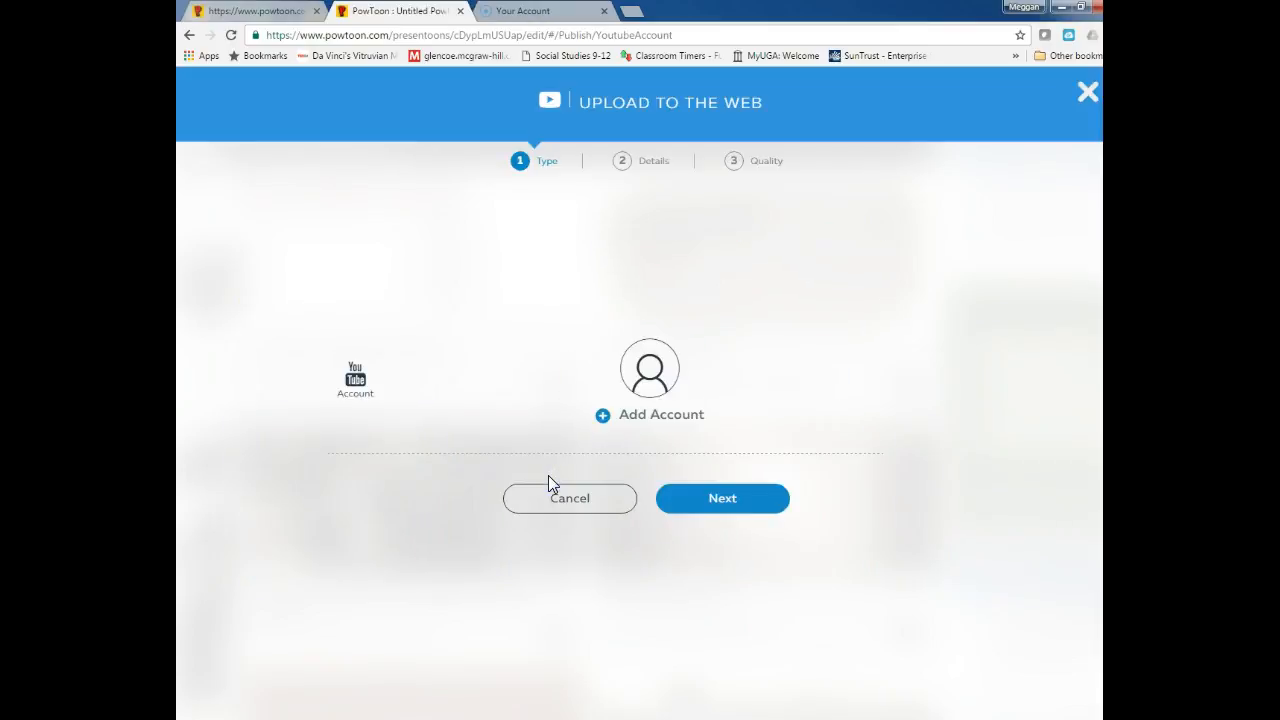
left_click(750, 512)
left_click(1087, 92)
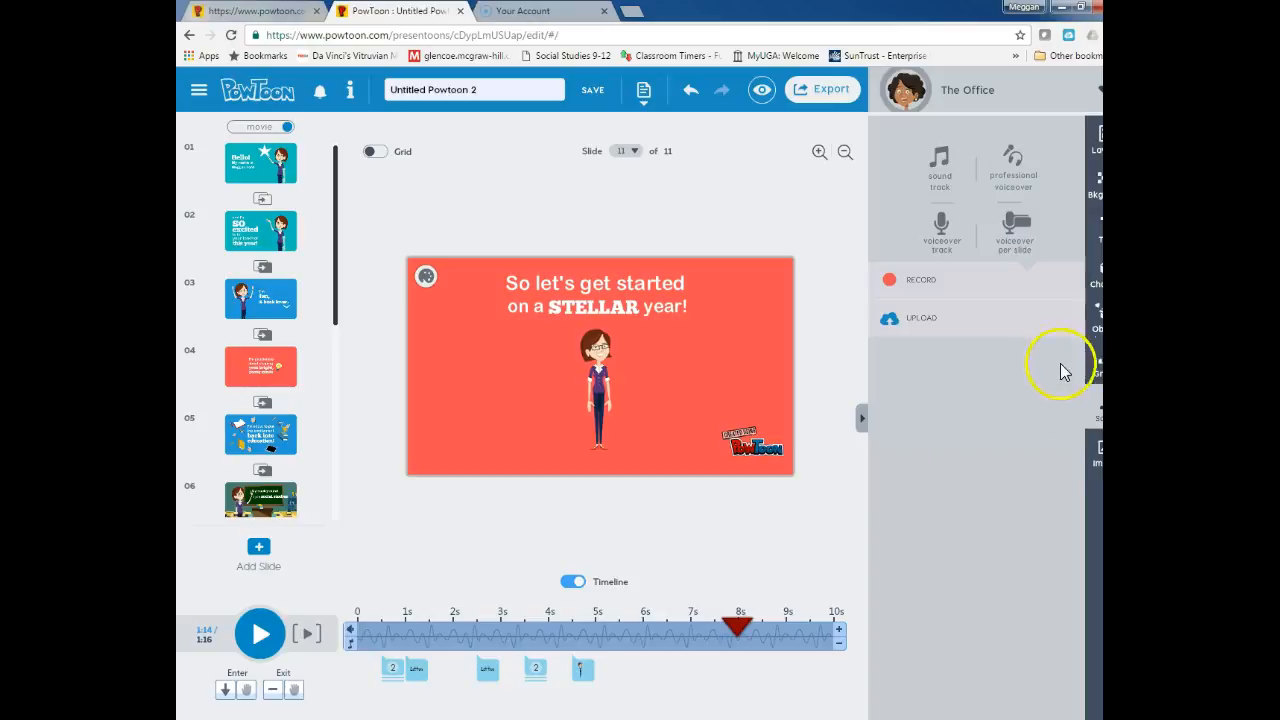
Switch from the Images panel to the Layouts panel and scroll its category list back to the top
left_click(1098, 448)
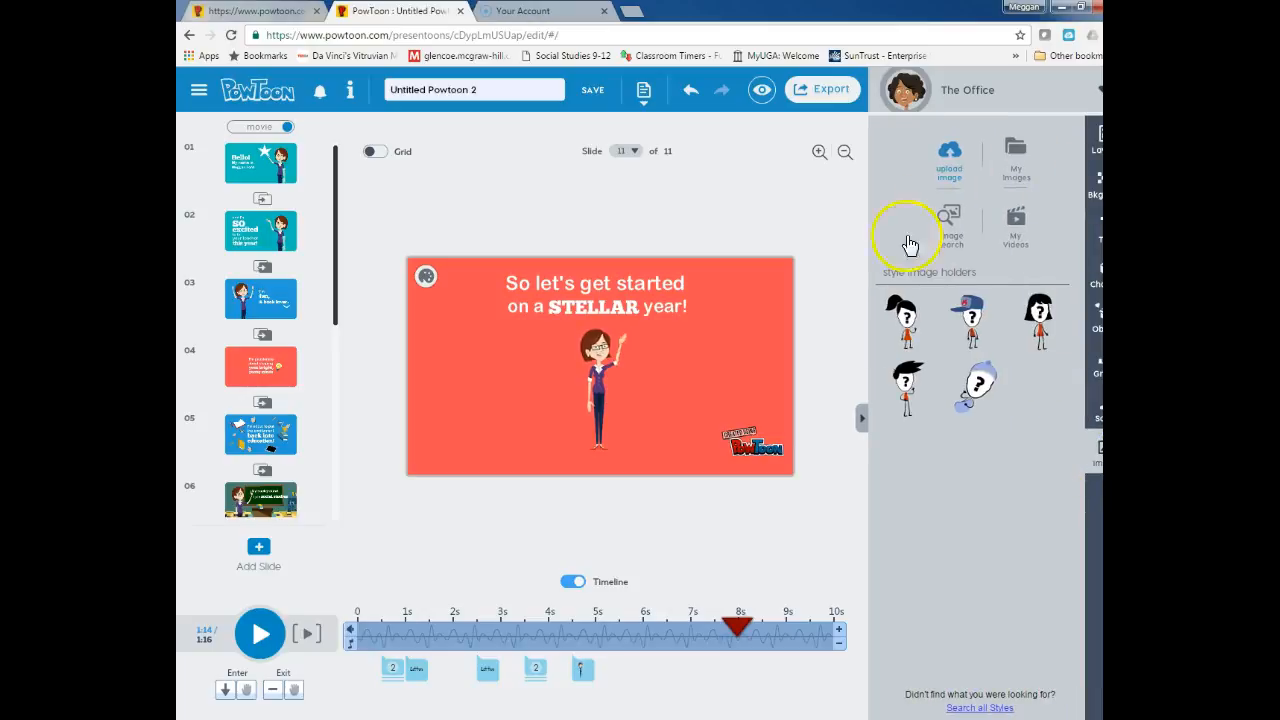
left_click(1098, 140)
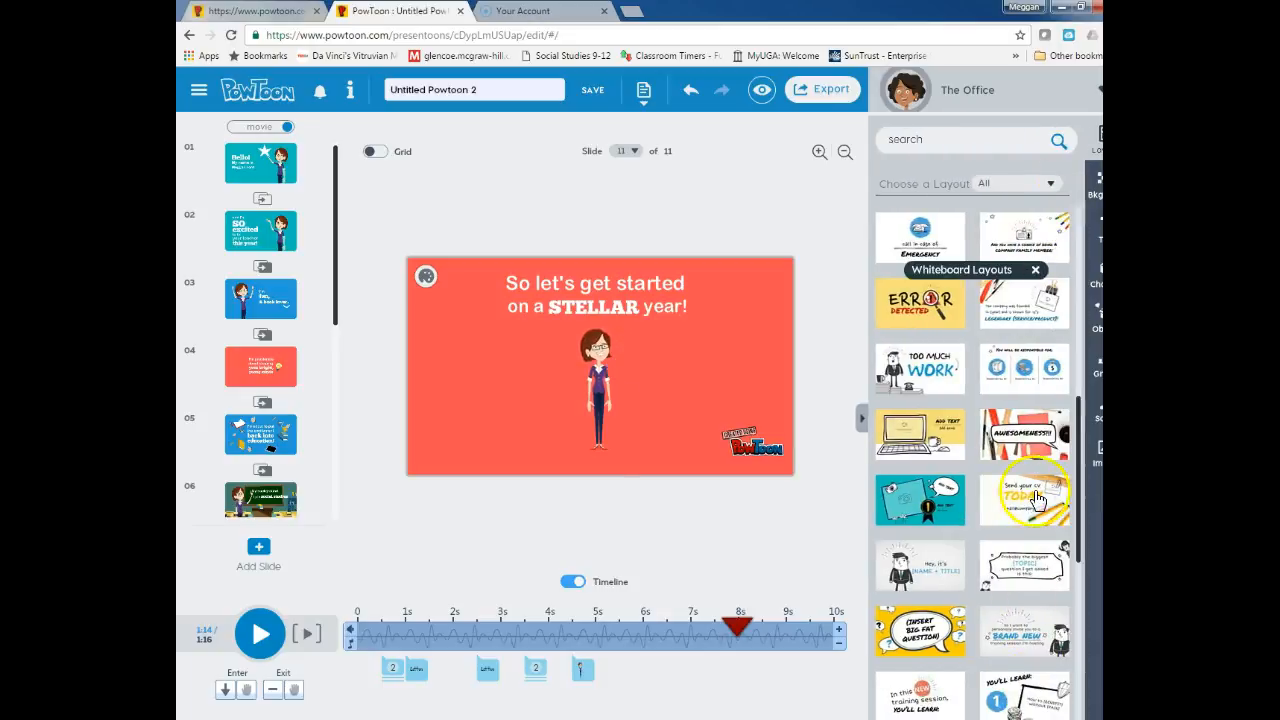
scroll(1043, 450, "up", 5)
scroll(1043, 368, "up", 3)
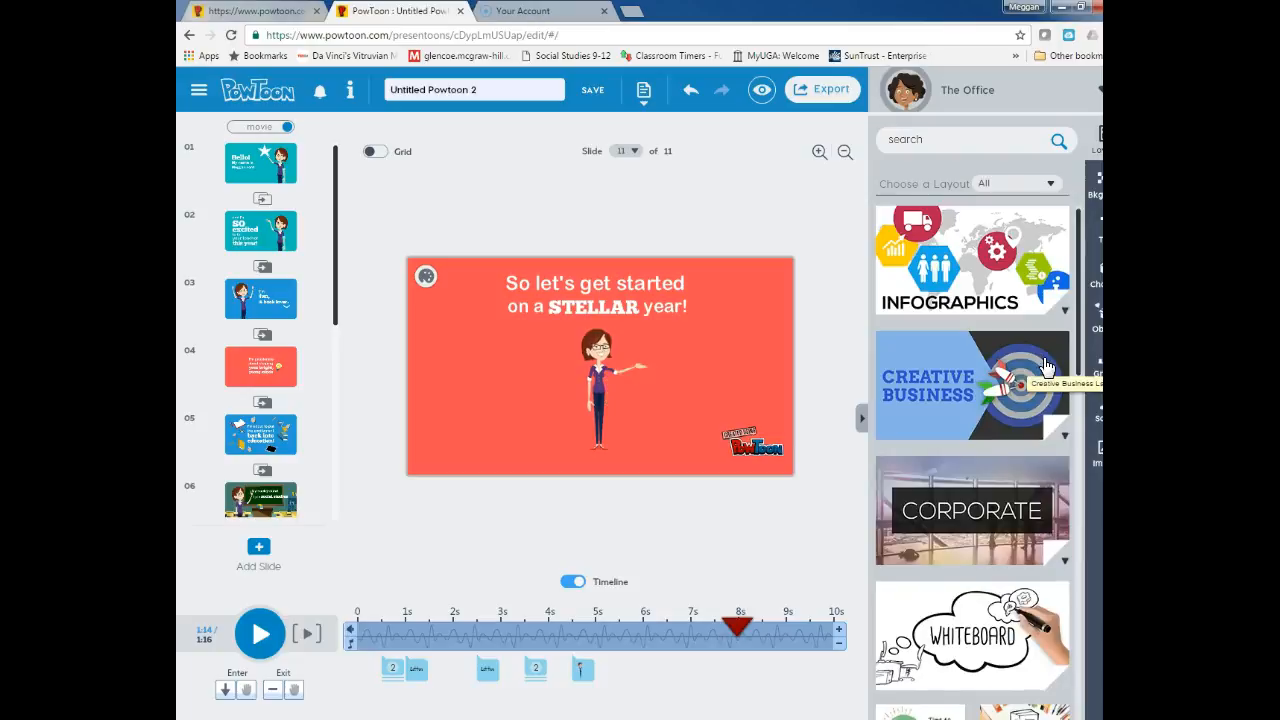
left_click(338, 685)
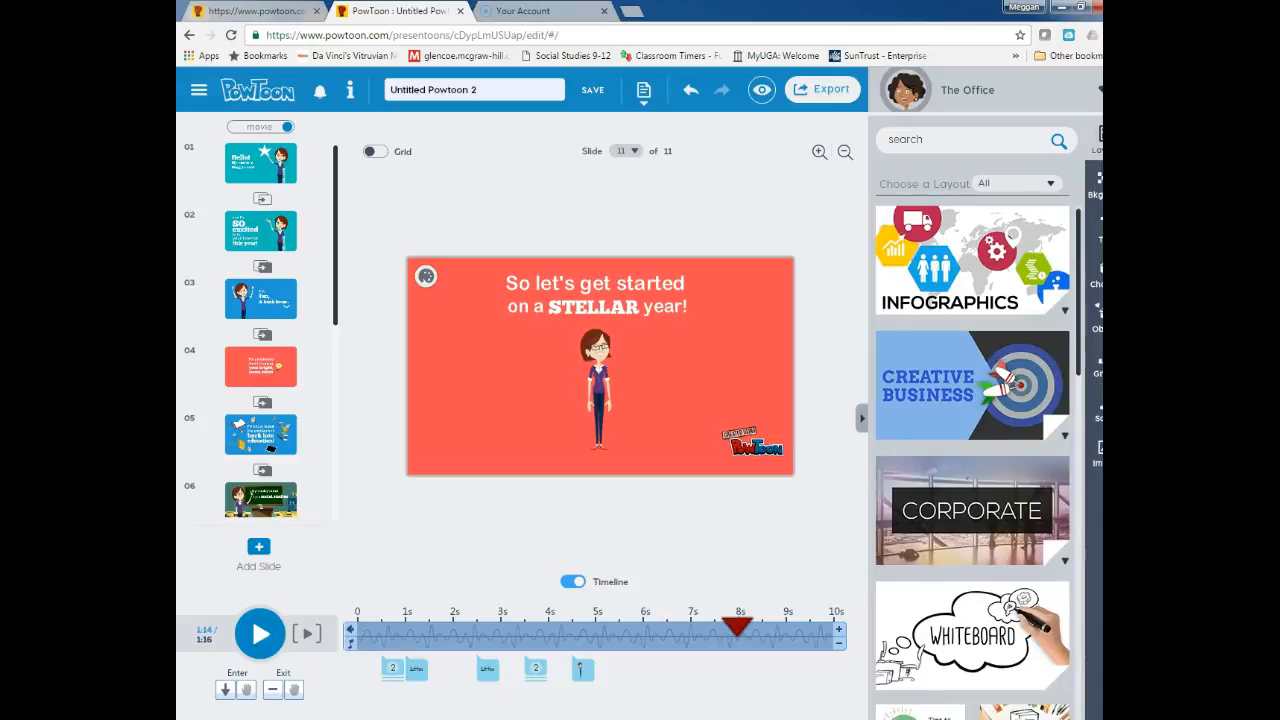